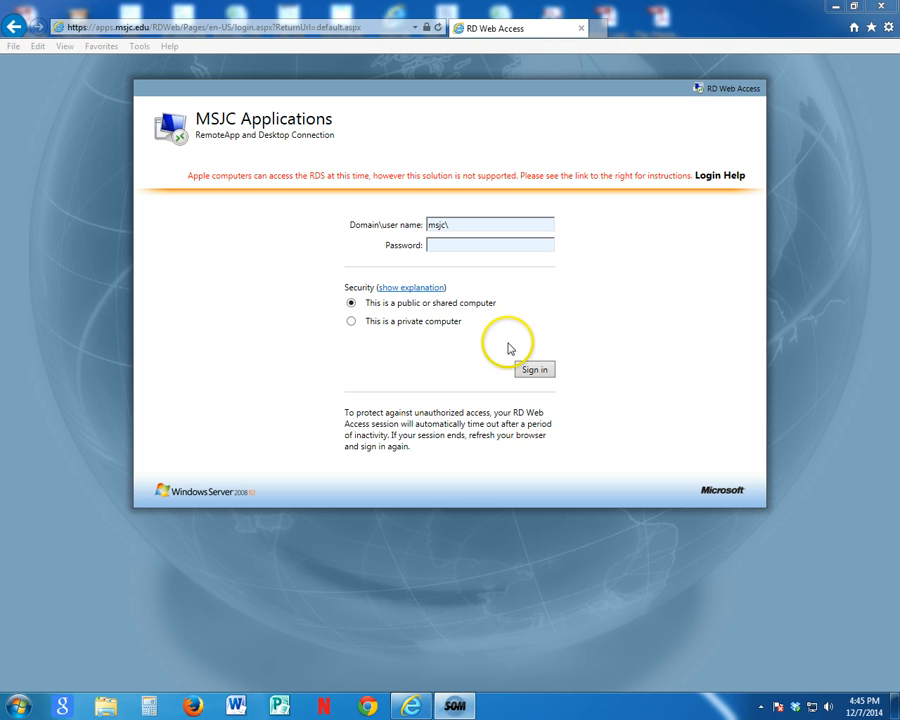
# Step: Sign in to MSJC Applications with the msjc domain user name and the account password
pyautogui.click(472, 225)
pyautogui.write('\\')
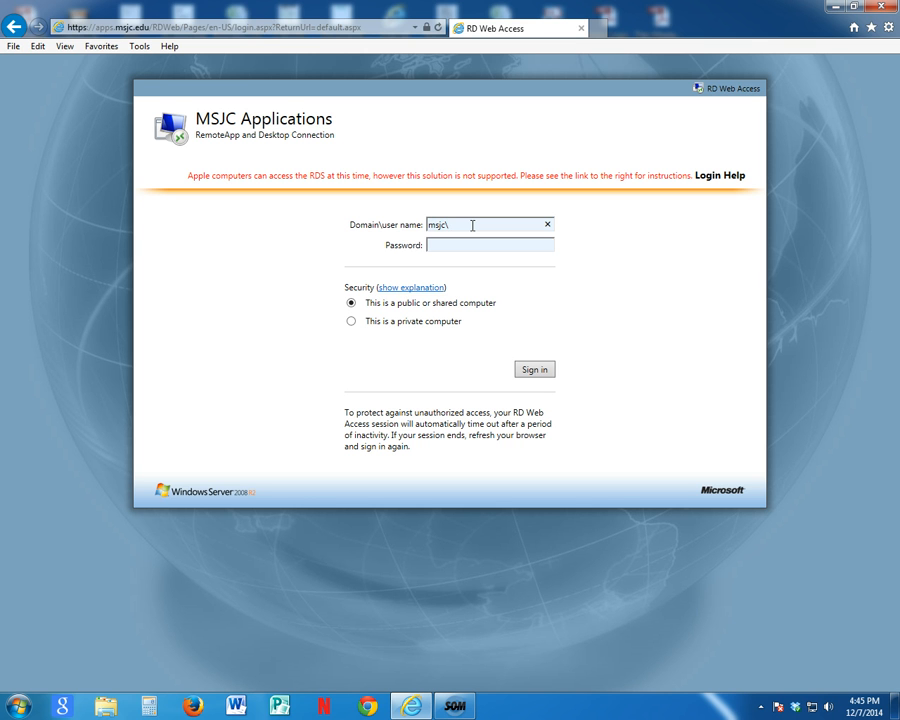
pyautogui.press('Tab')
pyautogui.write('•••••••')
pyautogui.press('Return')
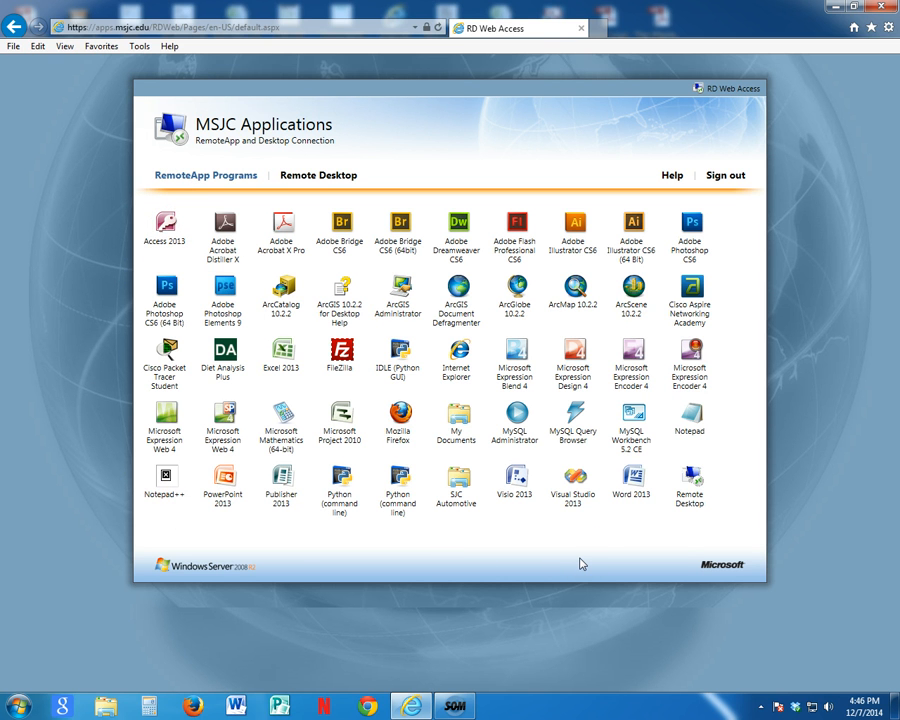
# Step: Launch the Access 2013 RemoteApp, authenticating with the msjc domain user name and account password and accepting the unverified certificate
pyautogui.click(168, 228)
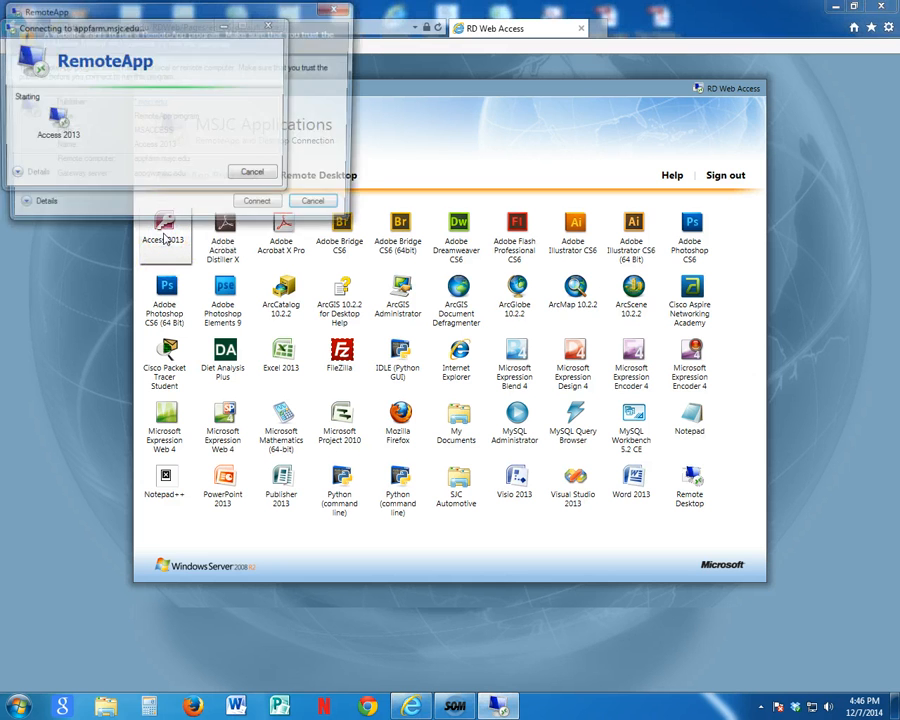
pyautogui.click(258, 207)
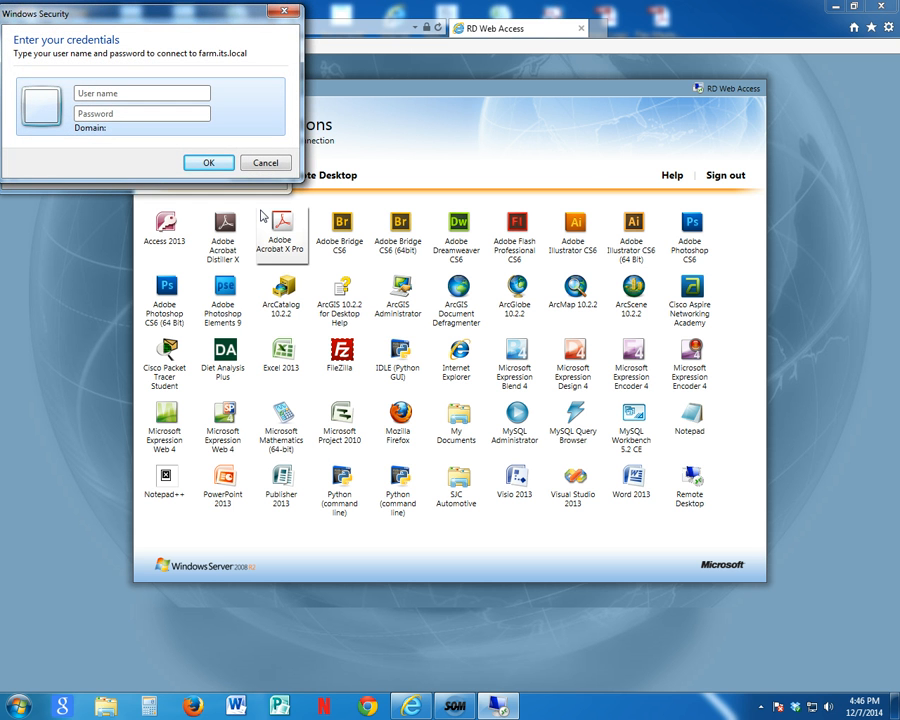
pyautogui.press('Tab')
pyautogui.write('********')
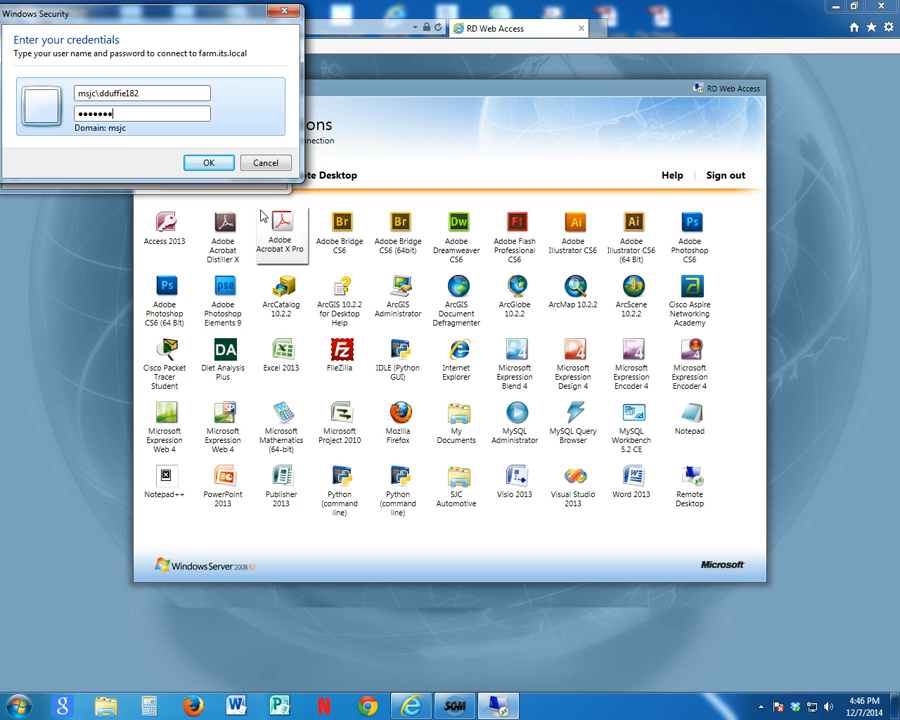
pyautogui.press('Return')
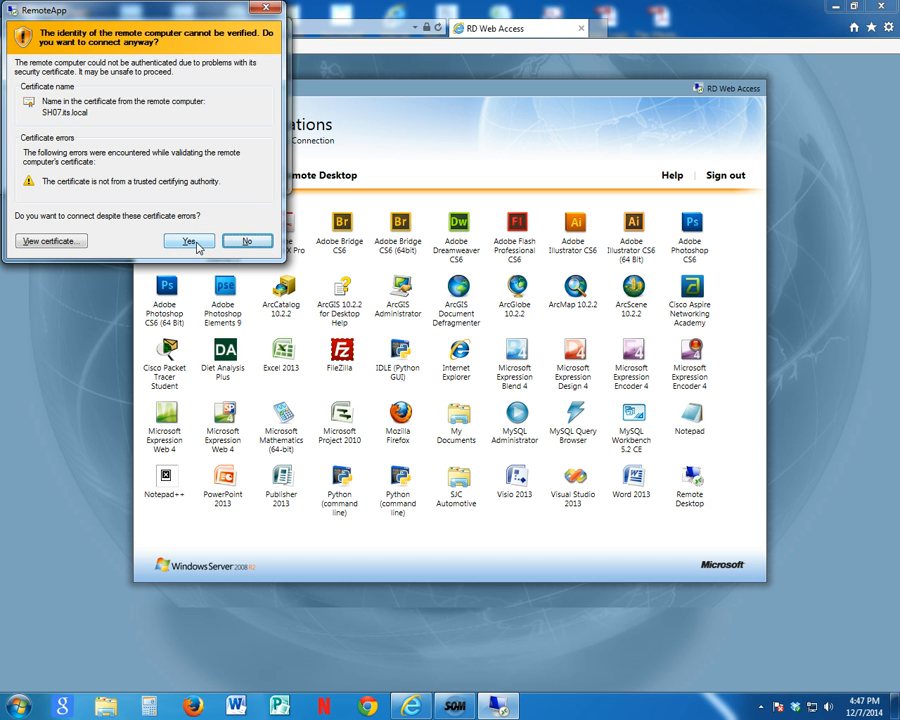
pyautogui.click(197, 247)
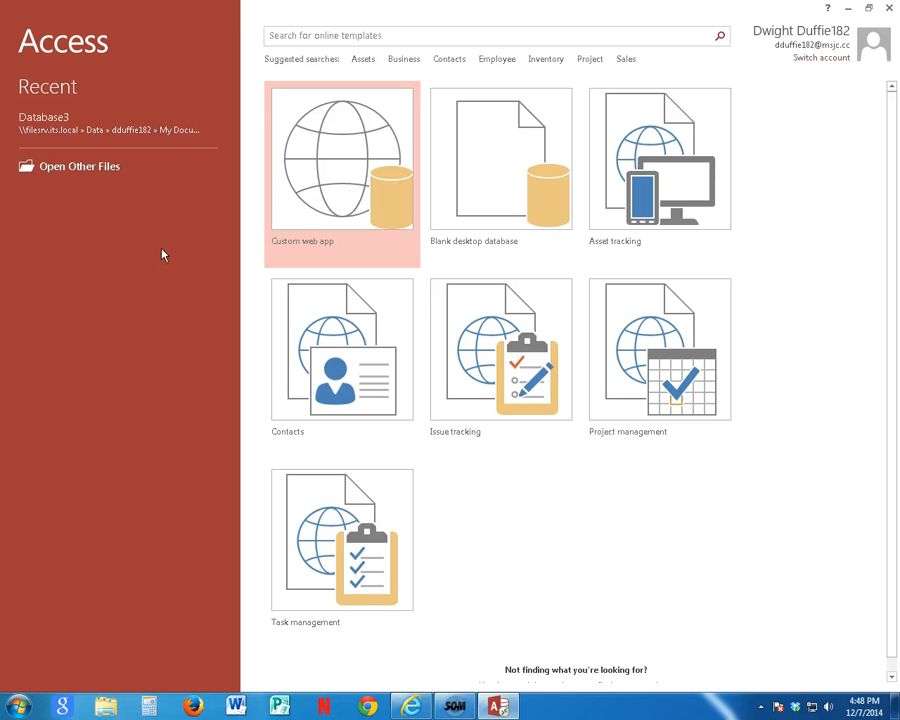
# Step: Create a blank desktop database with the file name Practice1
pyautogui.click(506, 157)
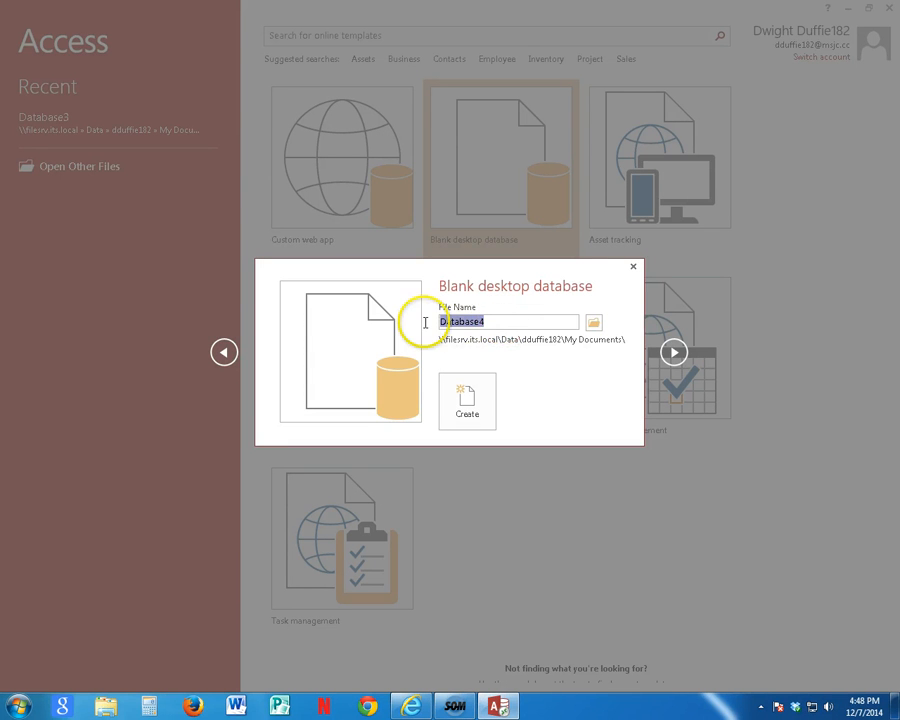
pyautogui.write('Pract')
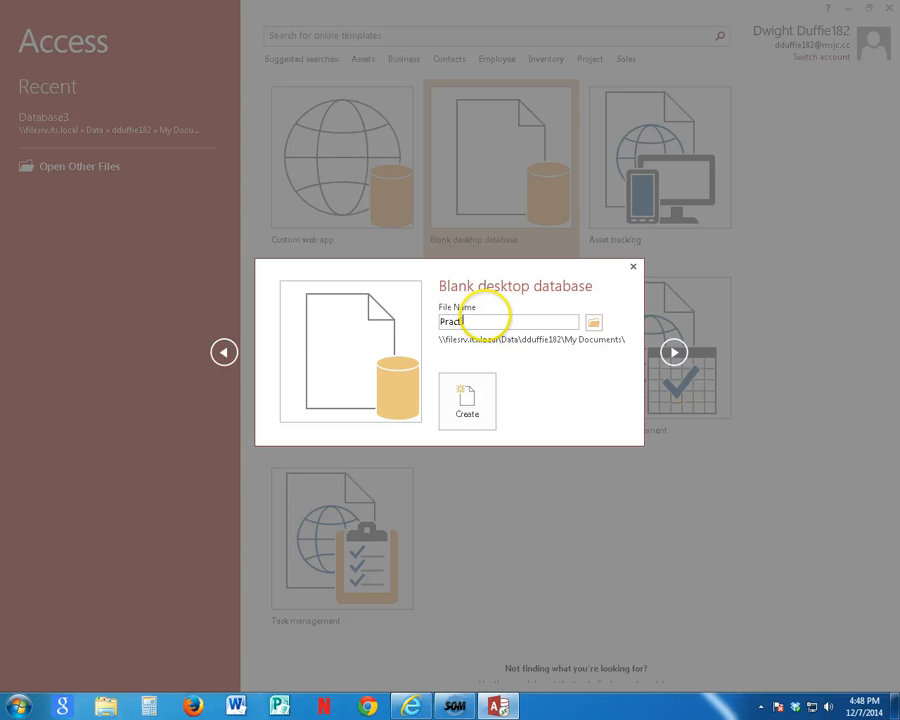
pyautogui.write('ice1')
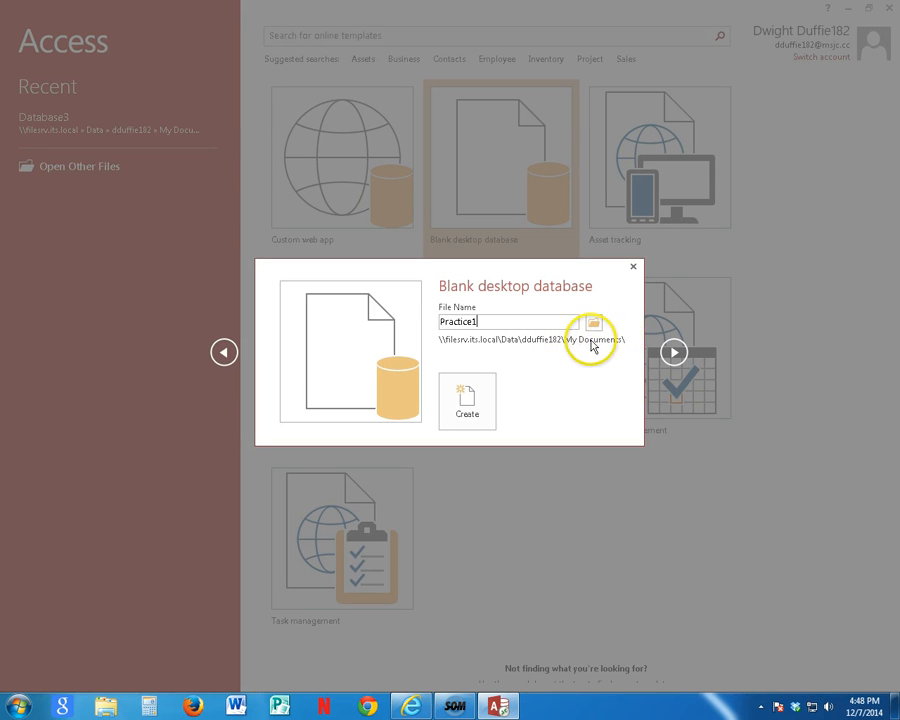
pyautogui.click(484, 387)
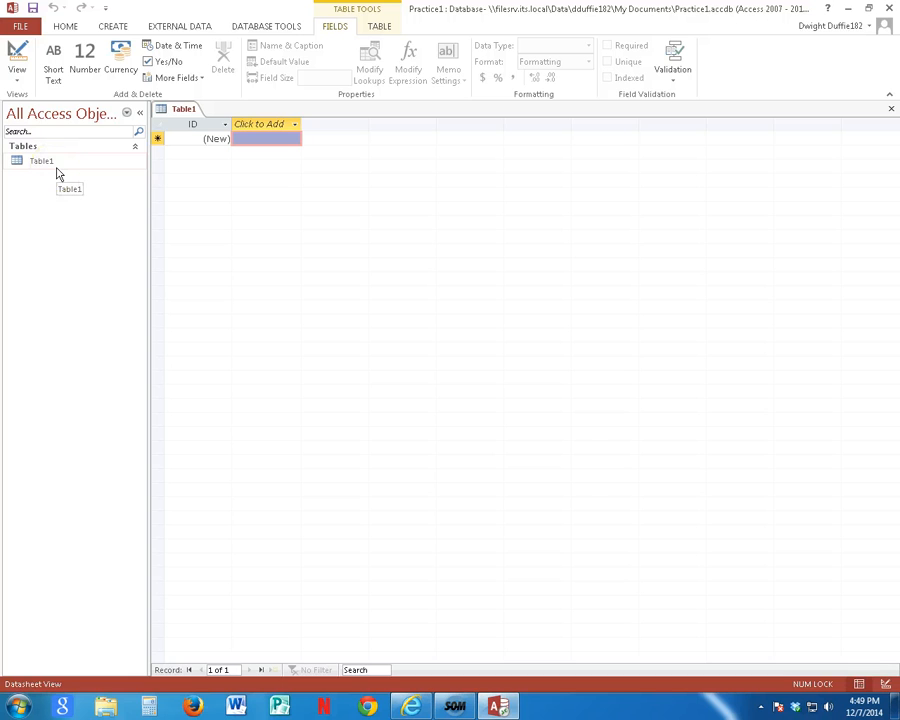
# Step: Switch Table1 to Design View, saving it as Contacts, and remove the primary key from the ID field
pyautogui.click(17, 80)
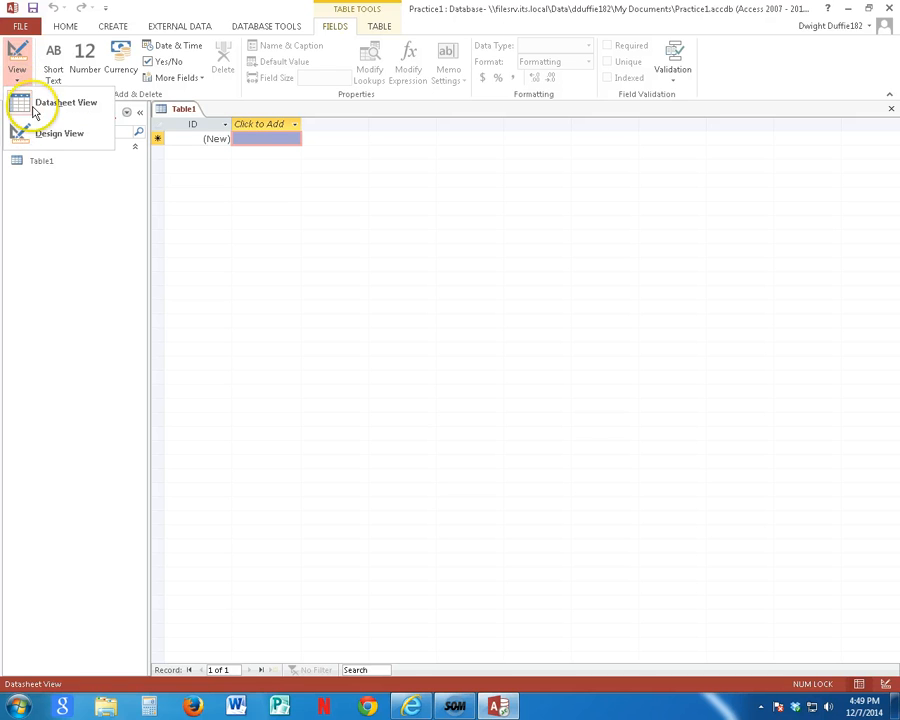
pyautogui.click(46, 134)
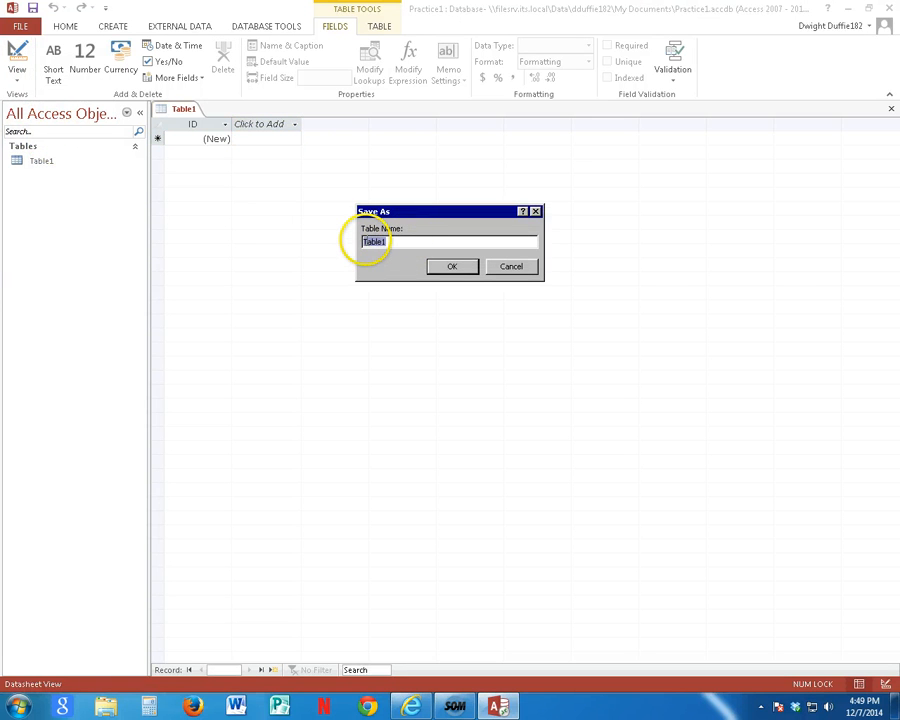
pyautogui.write('Contacts')
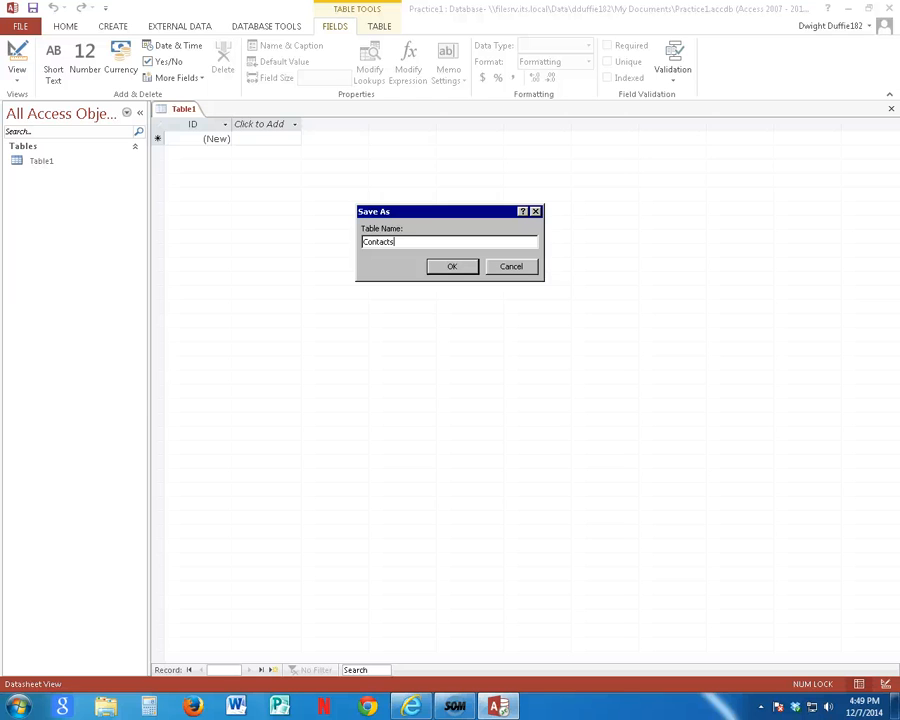
pyautogui.click(460, 268)
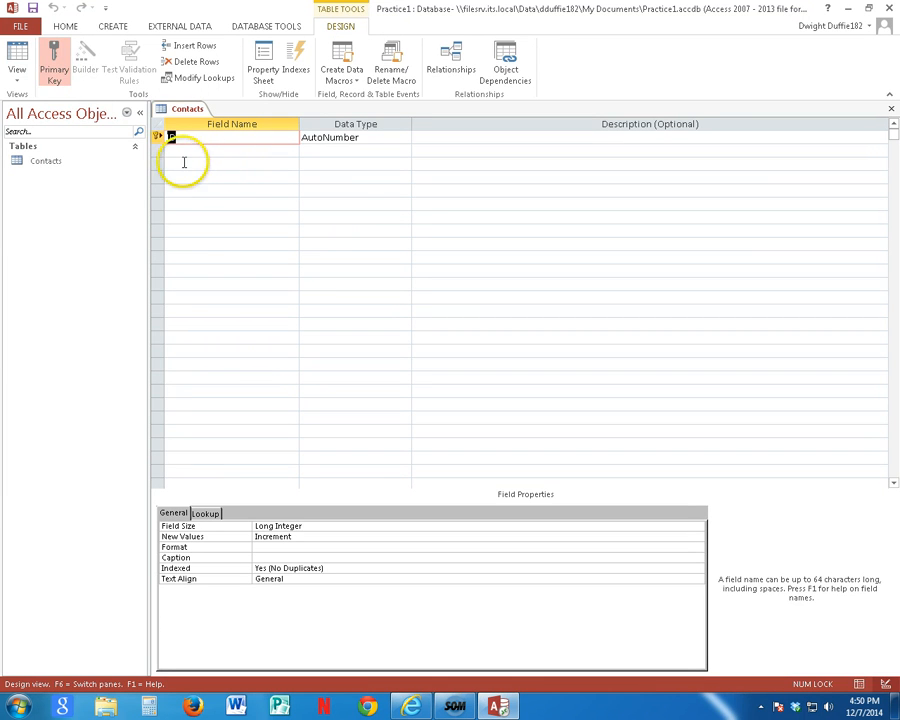
pyautogui.click(56, 72)
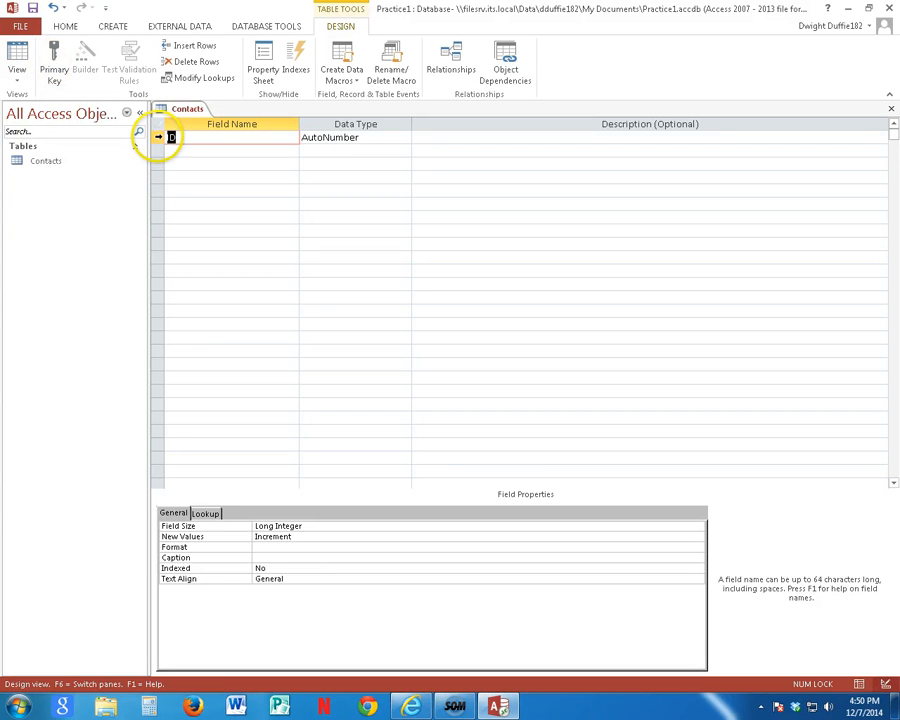
pyautogui.click(213, 137)
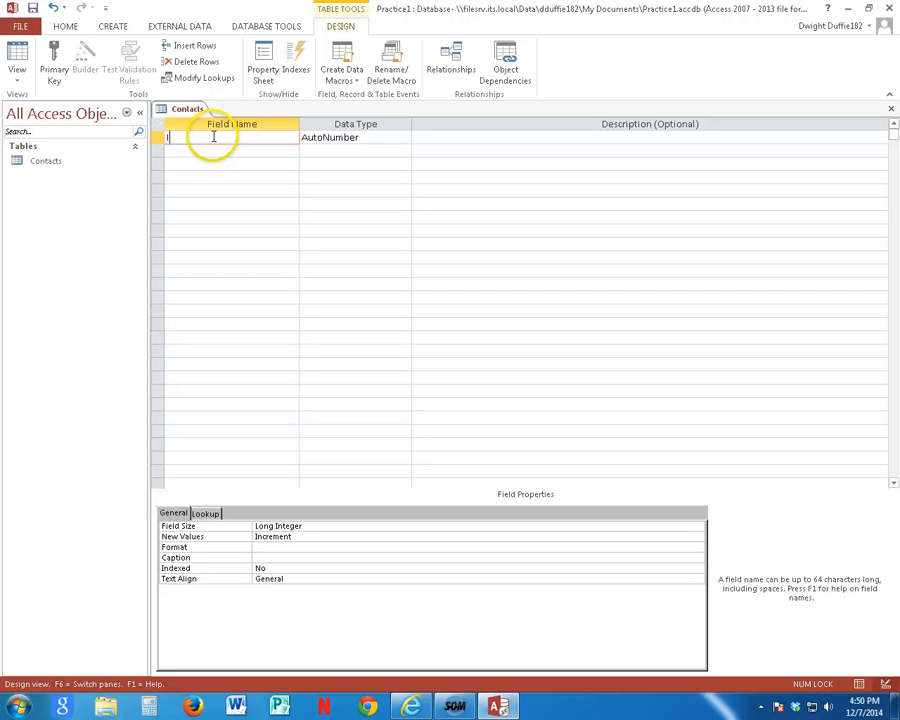
pyautogui.press('BackSpace')
pyautogui.write('N')
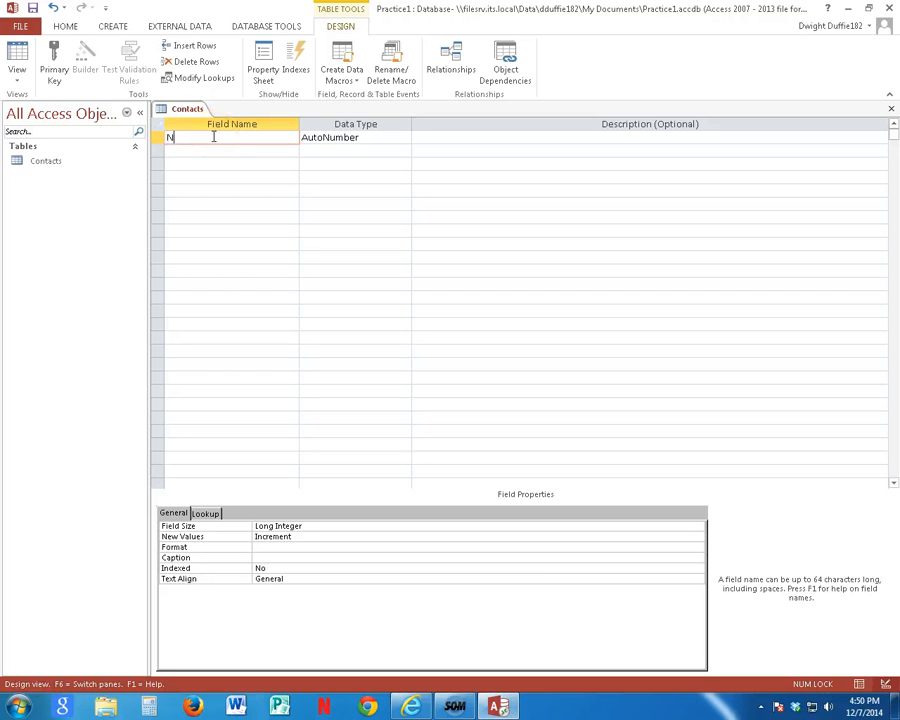
pyautogui.write('ame')
pyautogui.press('Tab')
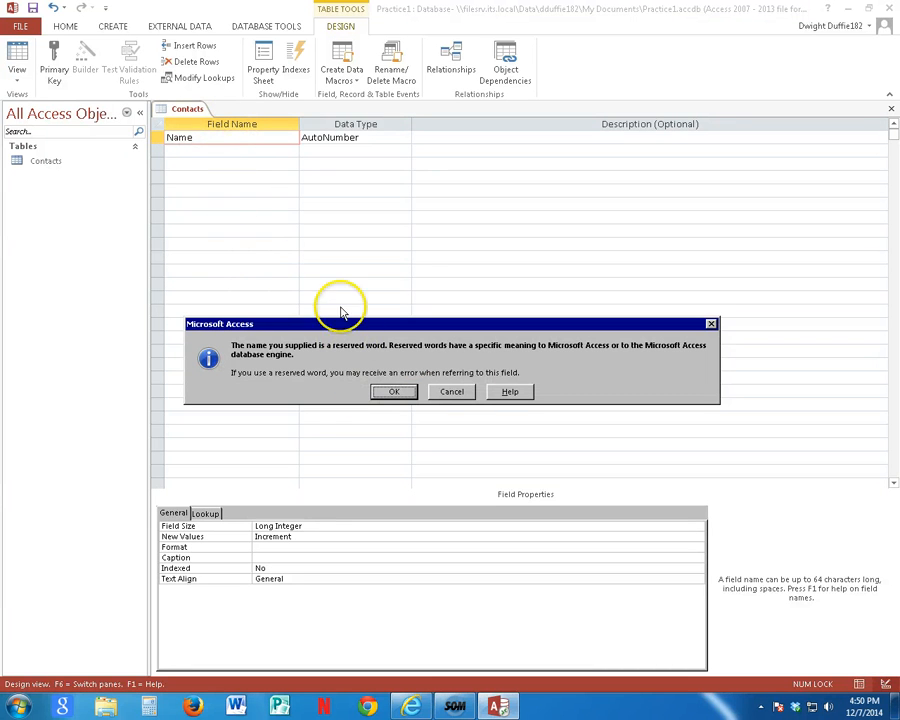
pyautogui.click(452, 392)
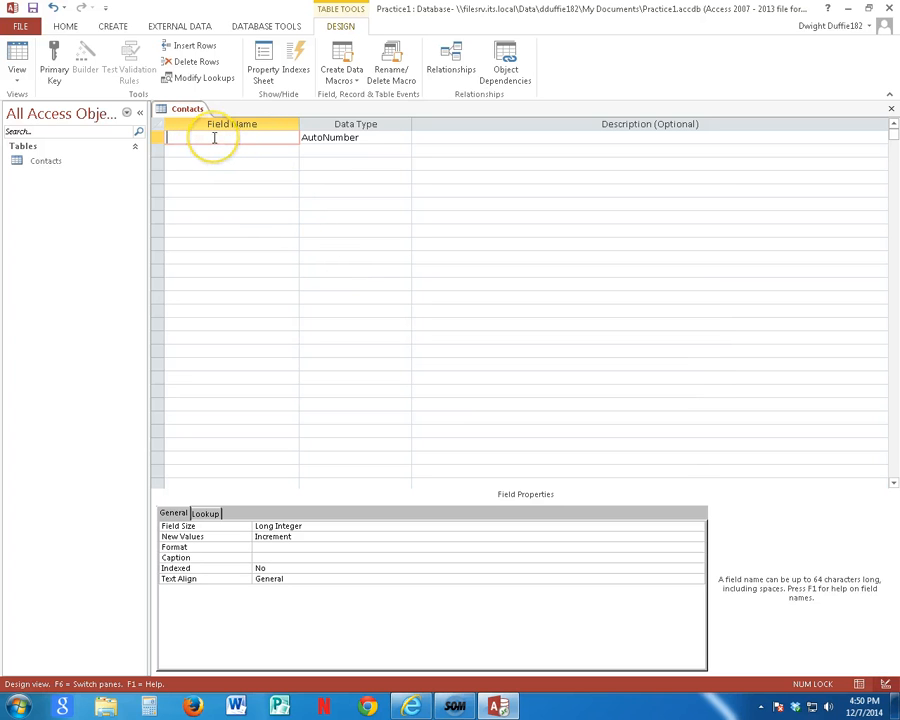
# Step: Name the first field First Name and set its data type to Short Text
pyautogui.write('F')
pyautogui.click(214, 138)
pyautogui.write('irst Name')
pyautogui.press('Tab')
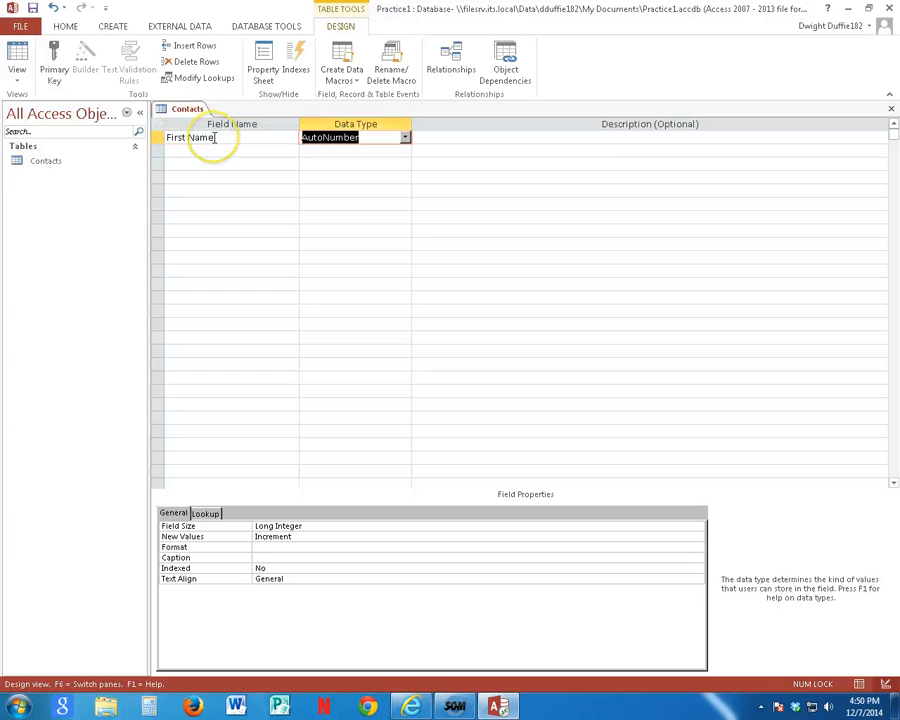
pyautogui.click(406, 140)
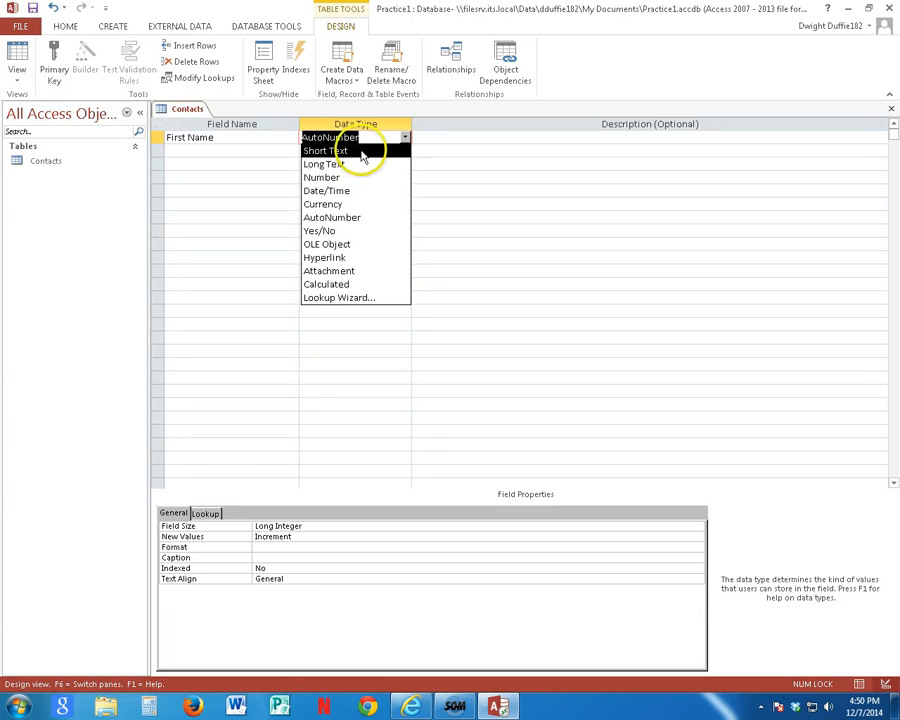
pyautogui.click(362, 151)
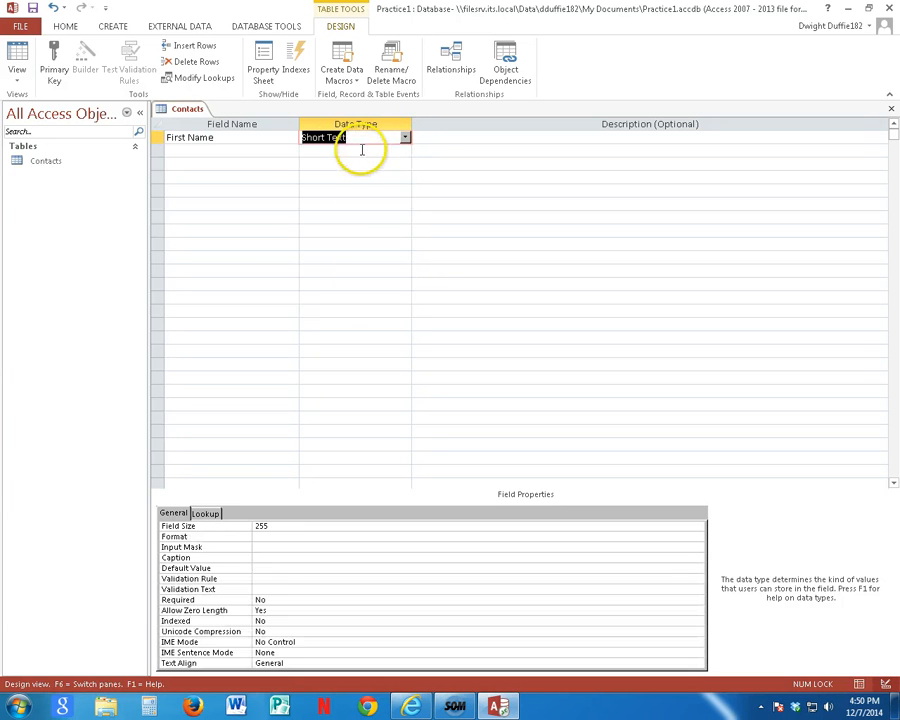
# Step: Set the field size of the First Name field to 30
pyautogui.click(249, 526)
pyautogui.doubleClick(248, 526)
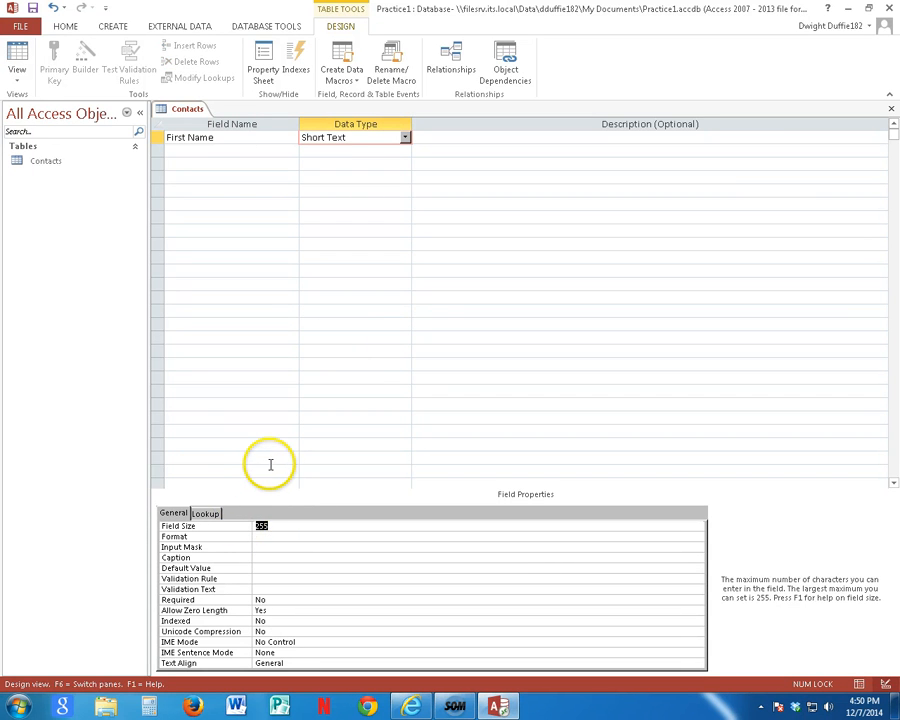
pyautogui.write('3')
pyautogui.write('0')
# Step: Add a Short Text field named Last Name with a field size of 35
pyautogui.click(202, 150)
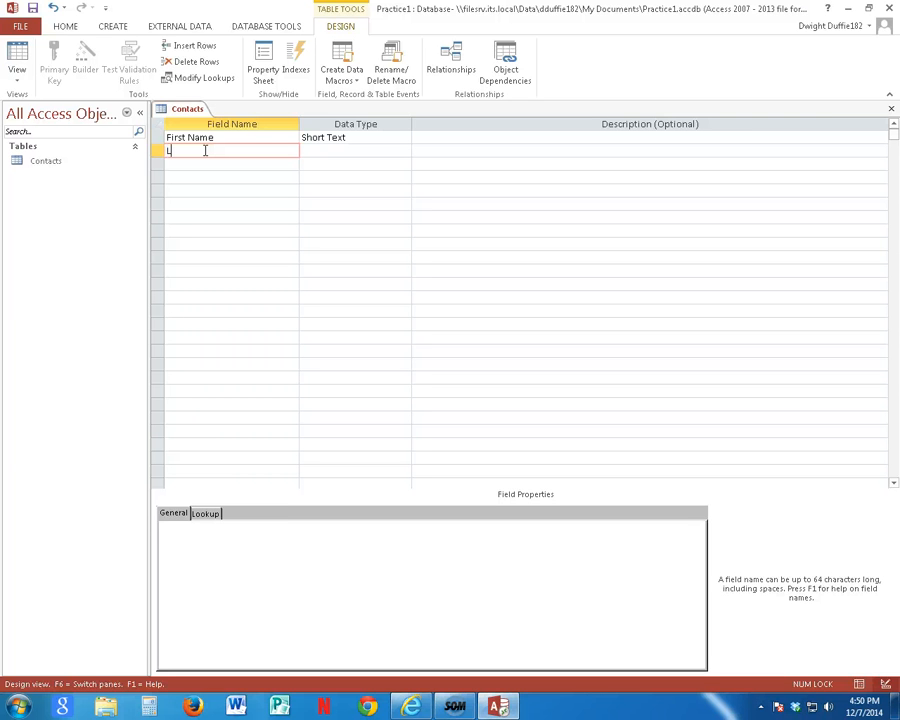
pyautogui.write('Last NAm')
pyautogui.press('Tab')
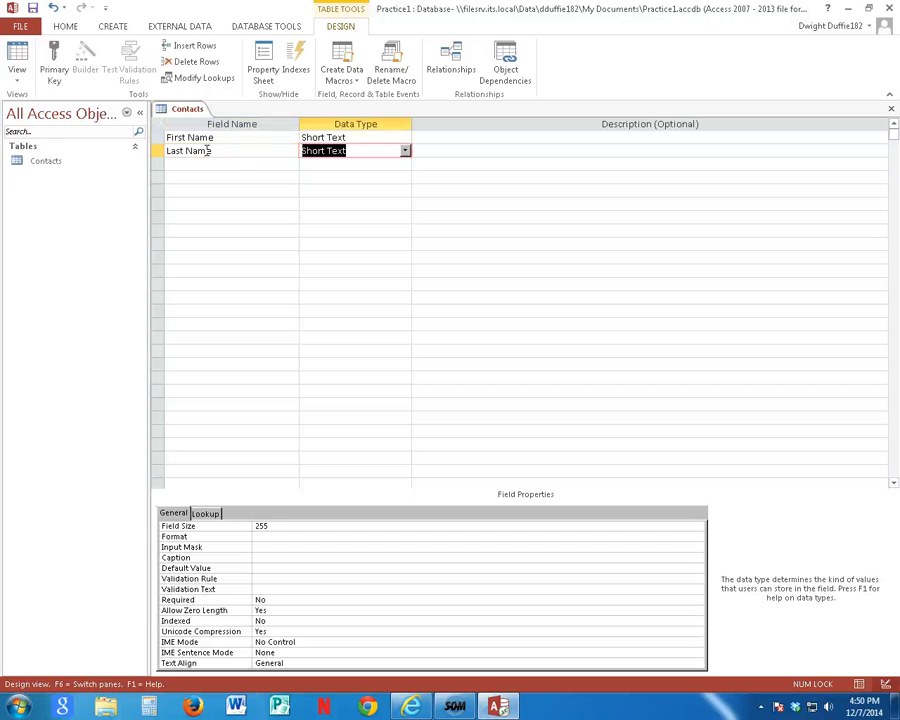
pyautogui.click(252, 526)
pyautogui.doubleClick(248, 526)
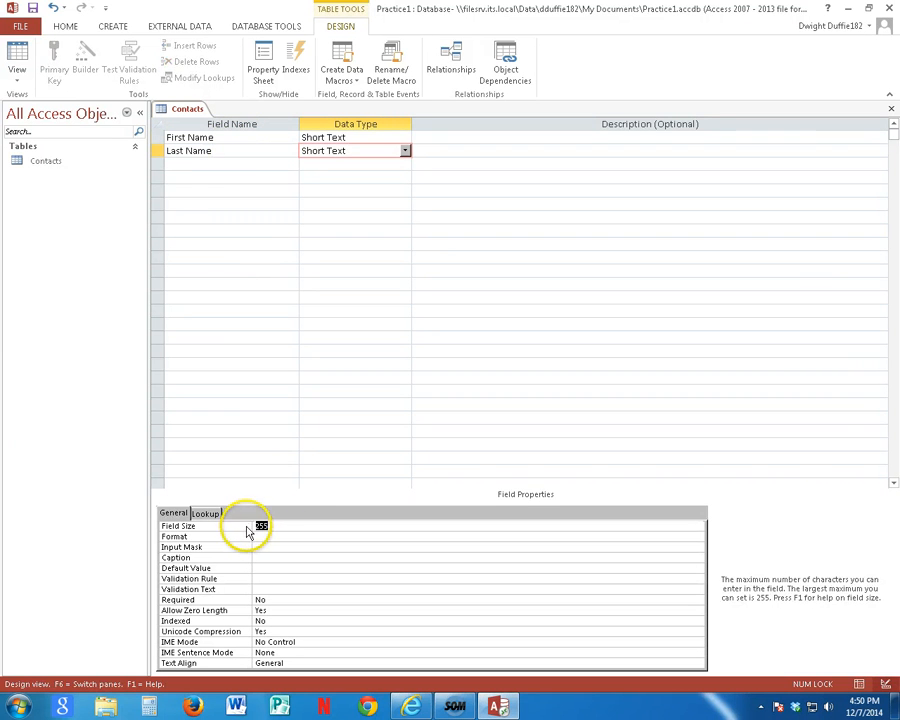
pyautogui.write('35')
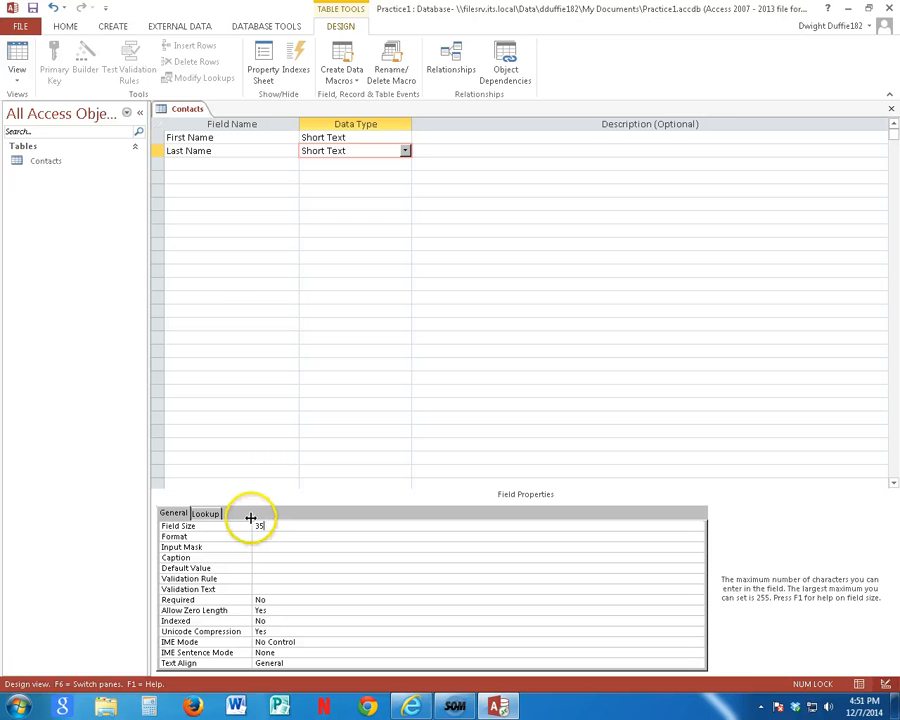
pyautogui.press('Tab')
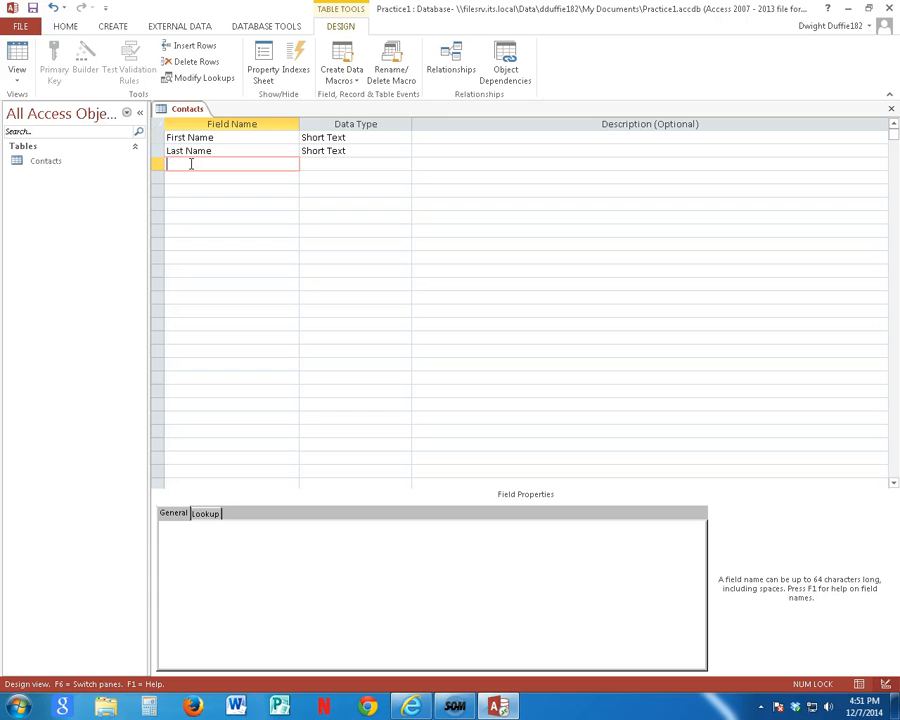
# Step: Add a field named Age below Last Name with the Number data type
pyautogui.write('ge')
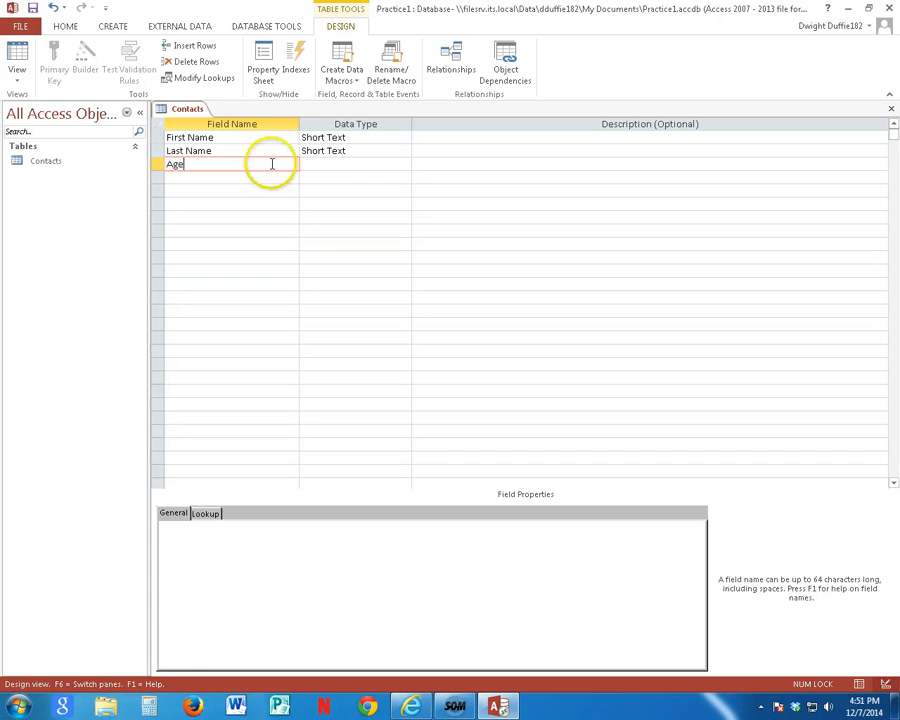
pyautogui.click(333, 164)
pyautogui.click(405, 163)
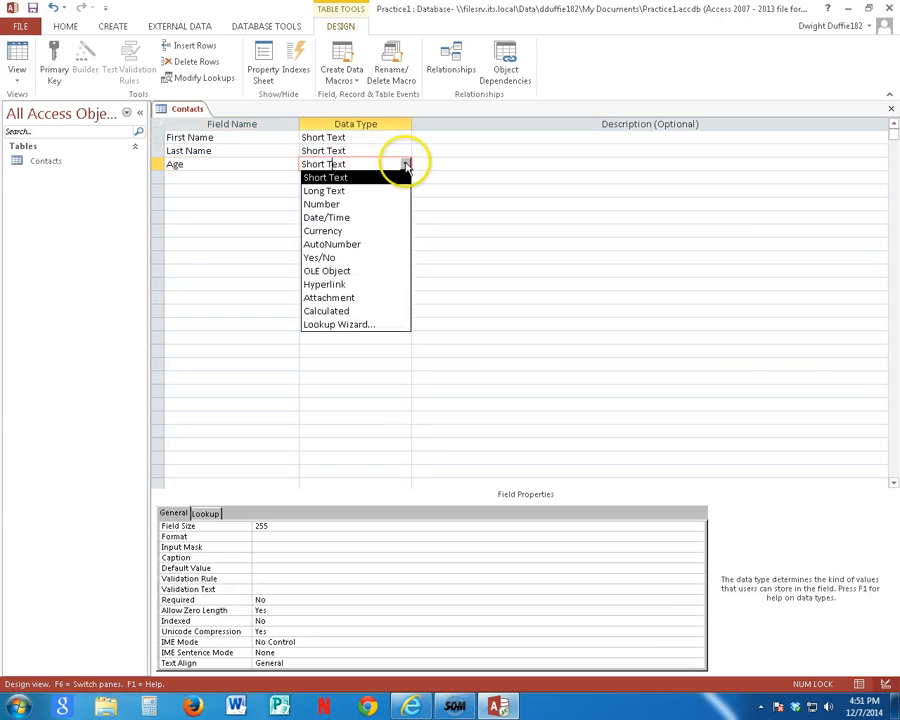
pyautogui.click(362, 204)
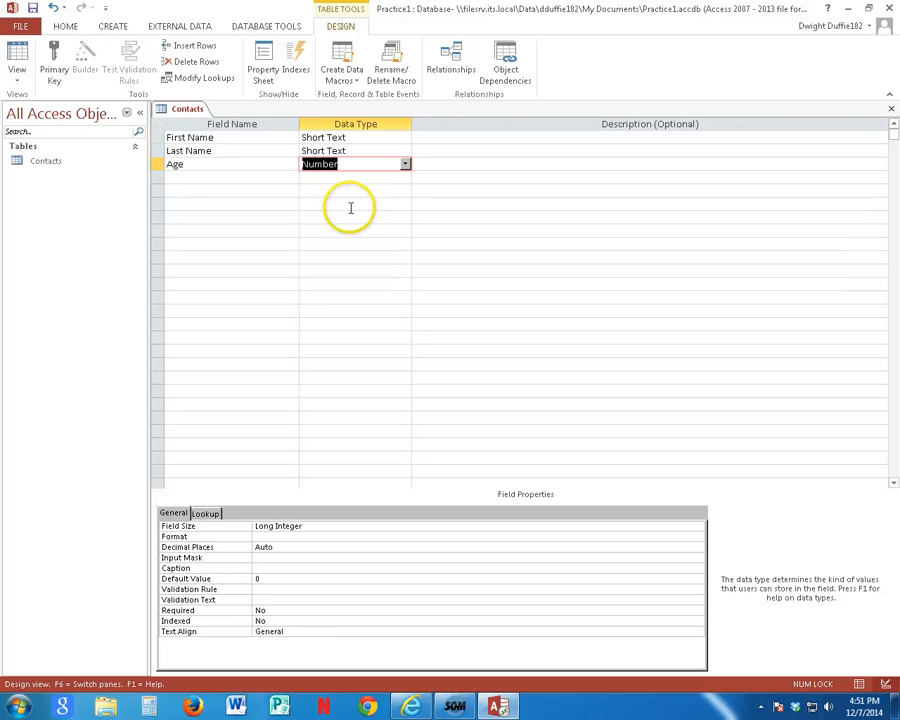
# Step: Add a field named Personal below the Age field
pyautogui.click(214, 178)
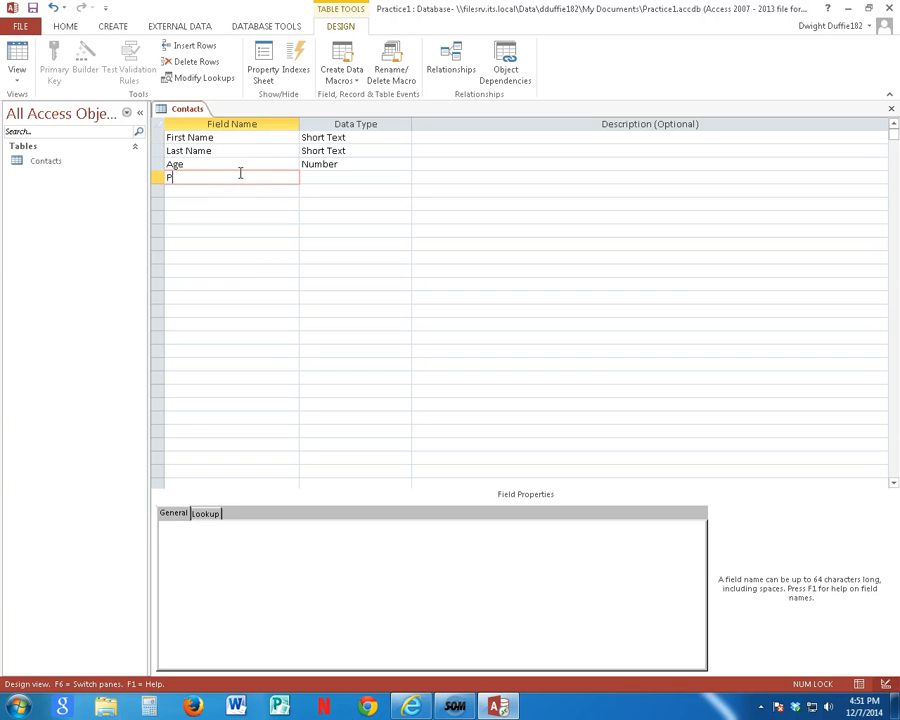
pyautogui.write('Personal')
pyautogui.press('Return')
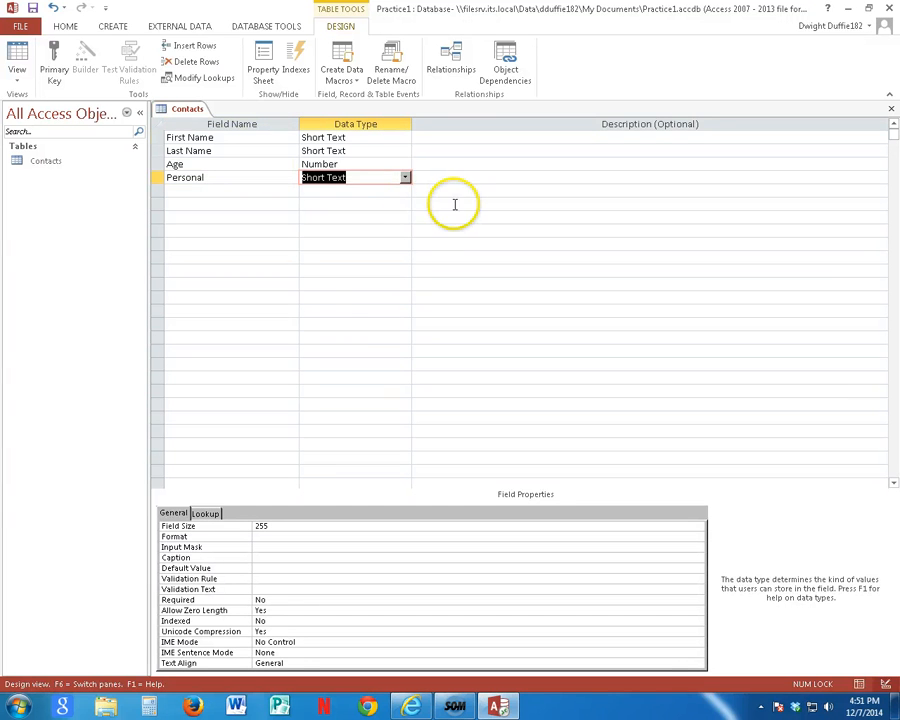
# Step: Set the Personal field's data type to Yes/No, then save the Contacts table and open it in Datasheet view
pyautogui.click(405, 178)
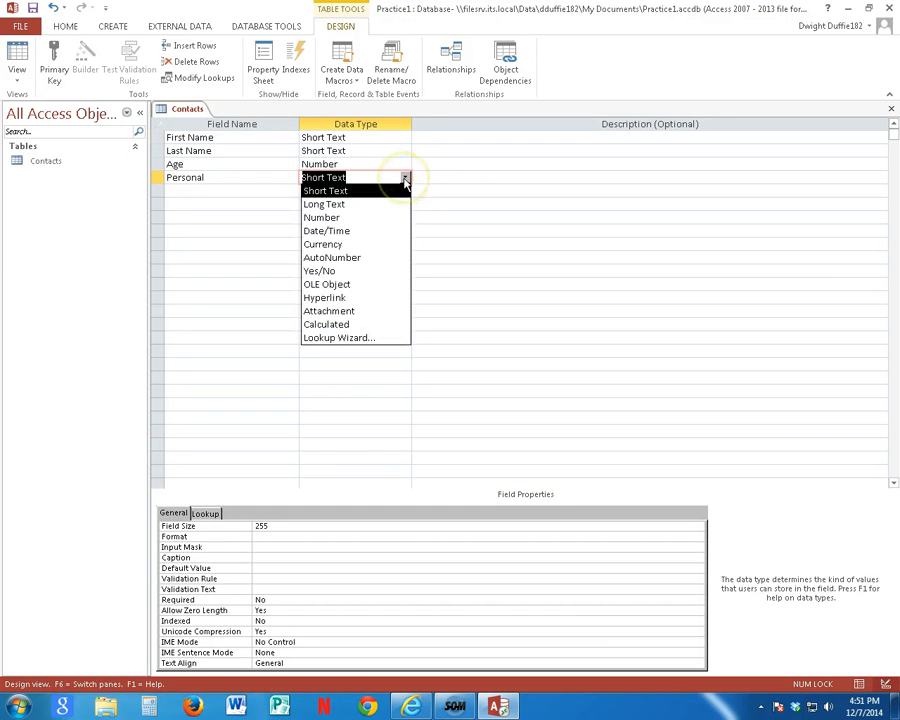
pyautogui.click(332, 272)
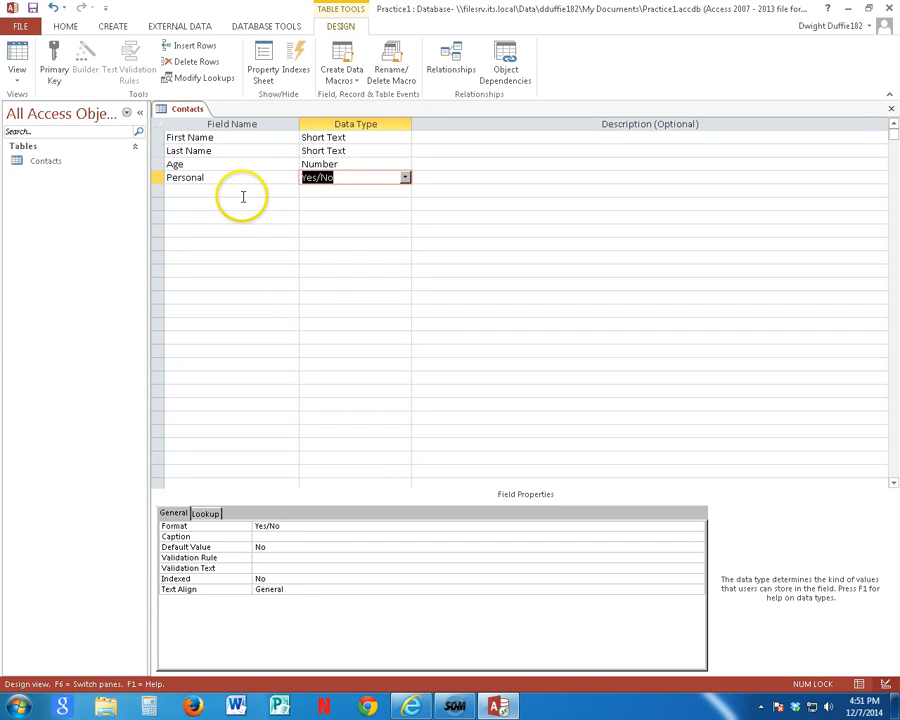
pyautogui.click(405, 178)
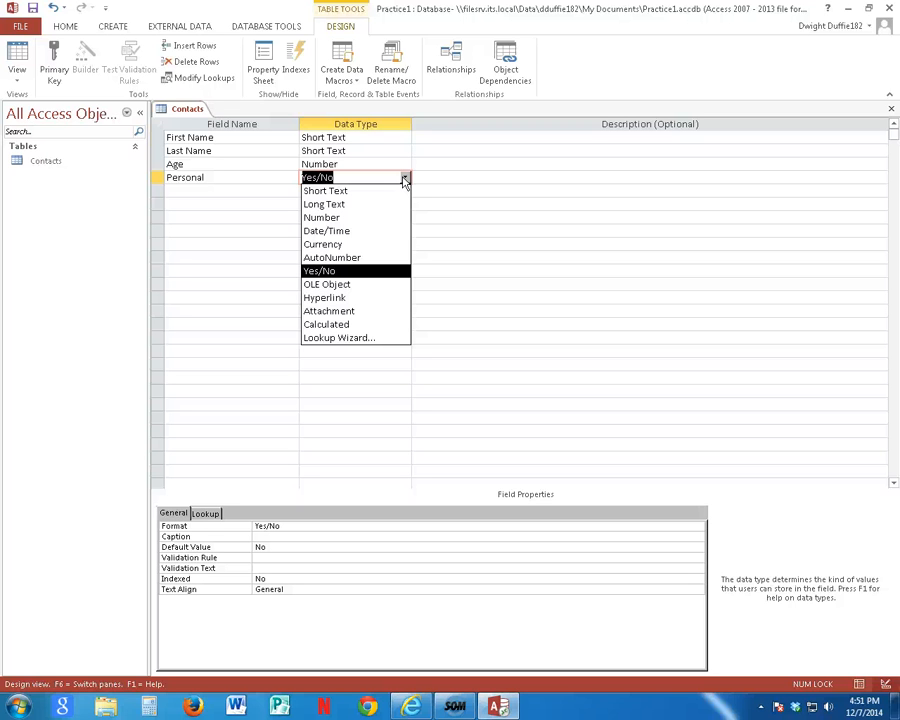
pyautogui.click(405, 180)
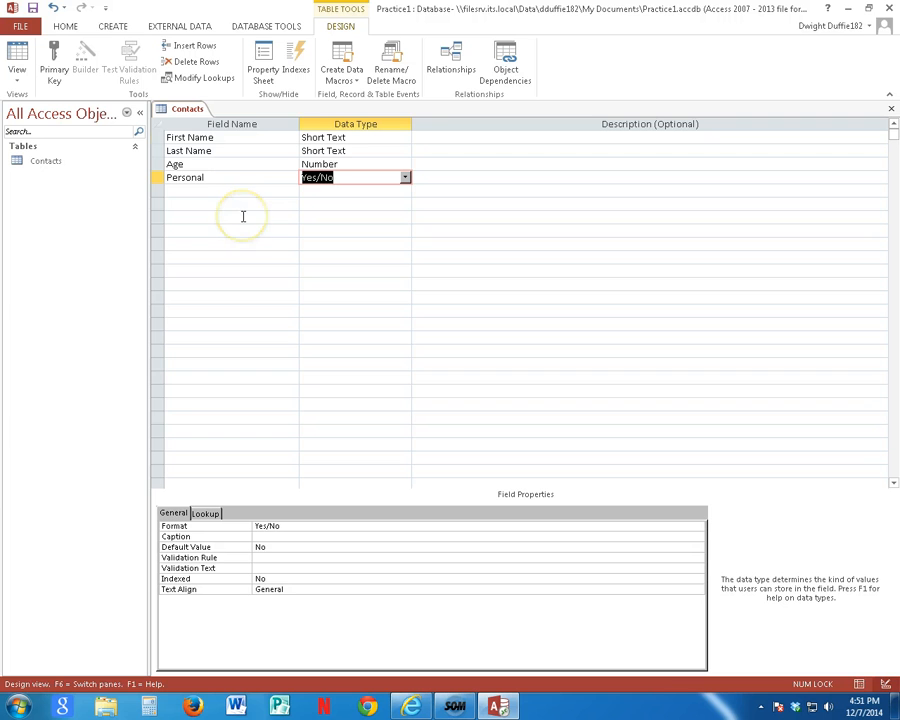
pyautogui.doubleClick(51, 164)
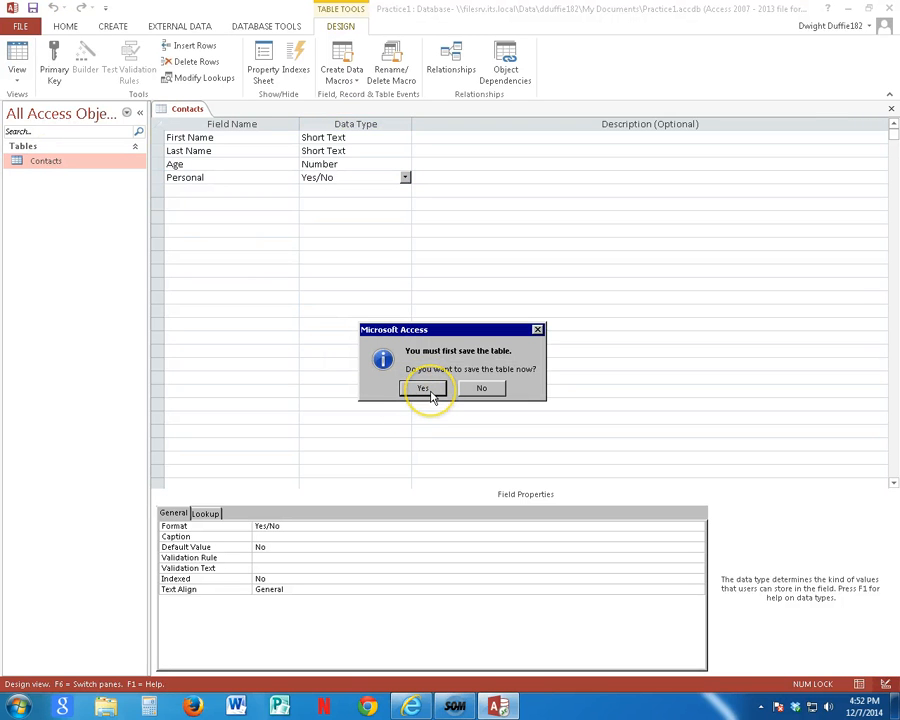
pyautogui.click(429, 393)
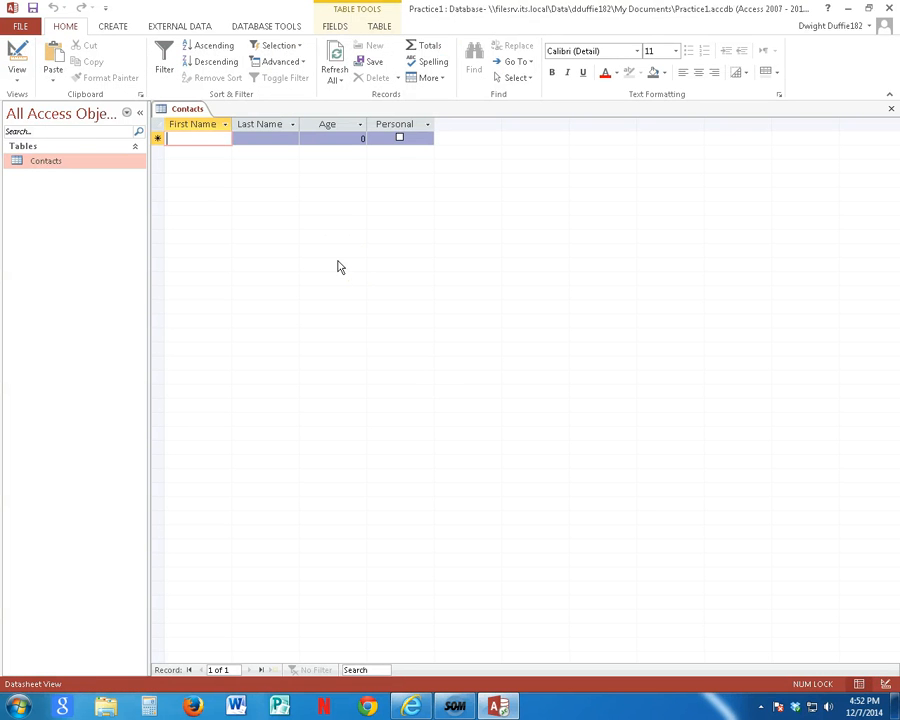
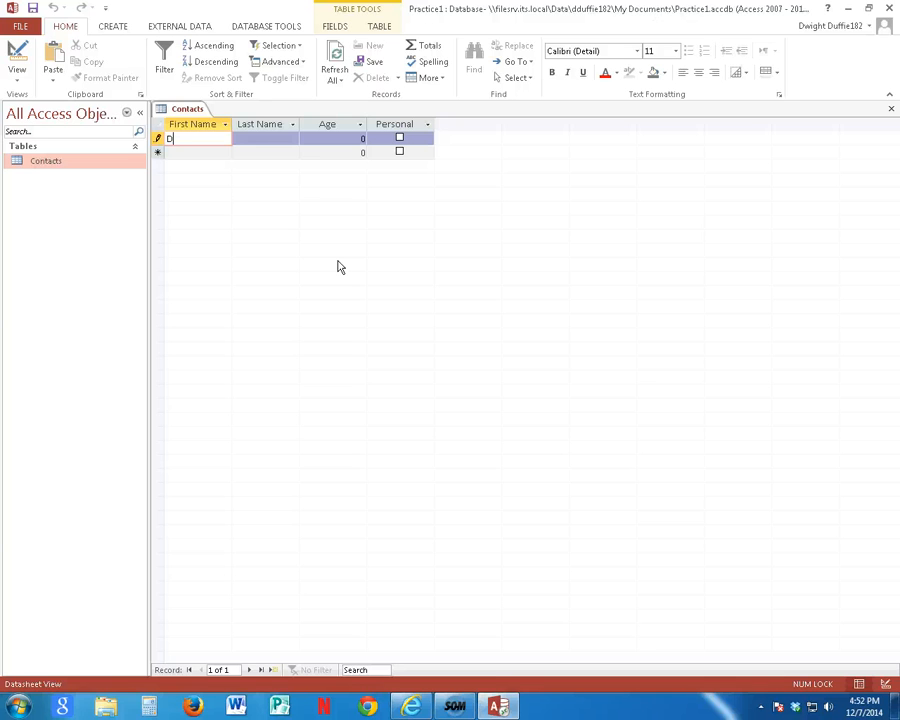
# Step: Fill in the first record with the contact's first and last name, age 49, and Personal checked
pyautogui.press('Tab')
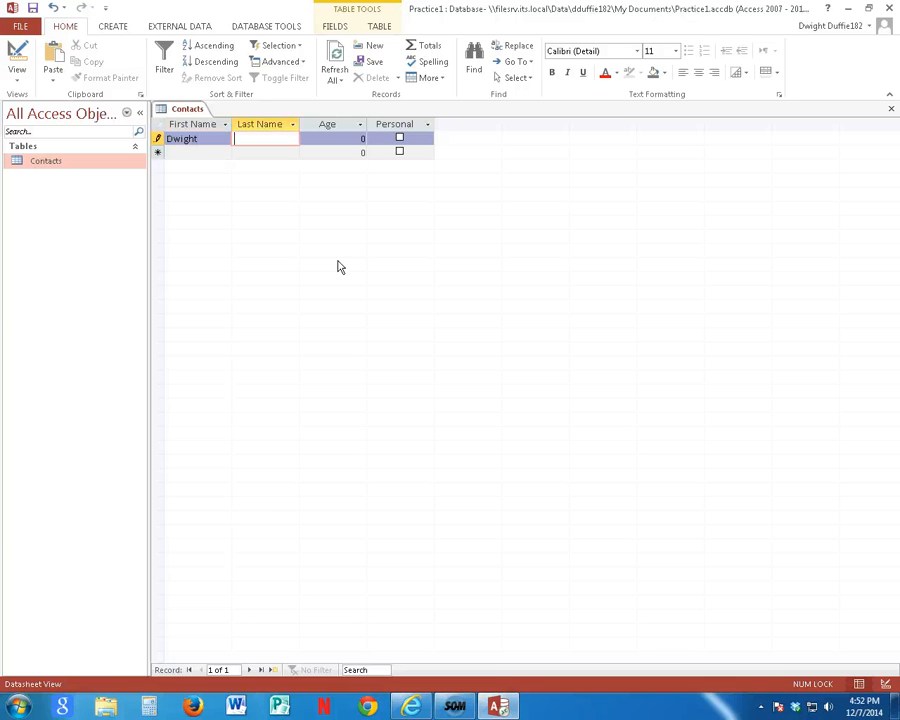
pyautogui.press('Tab')
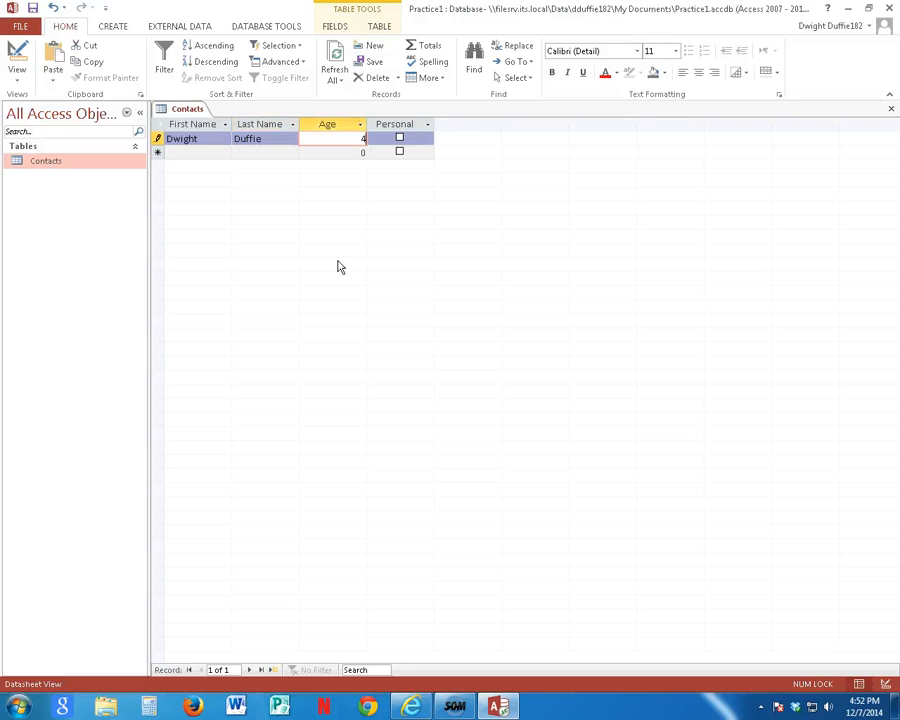
pyautogui.write('49')
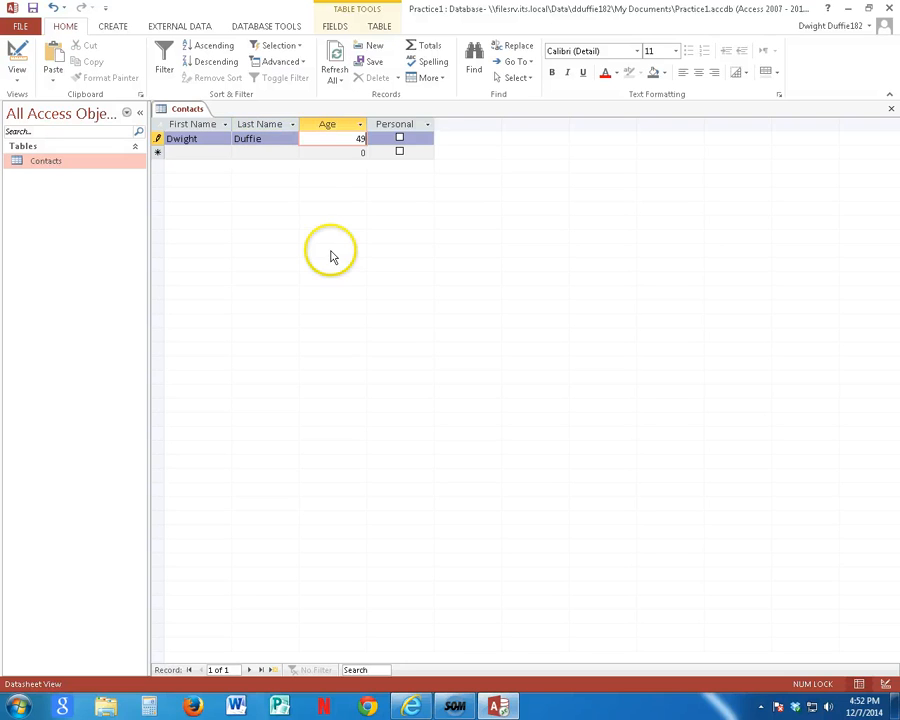
pyautogui.click(400, 140)
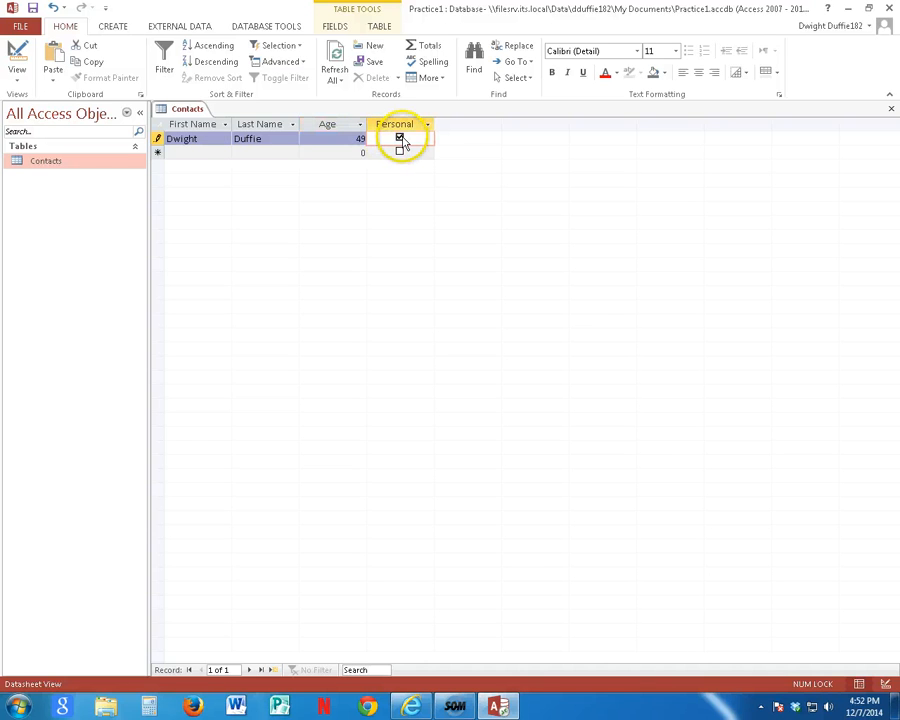
# Step: Add a second record for Bill Gates with age 57, leaving Personal unchecked
pyautogui.click(219, 154)
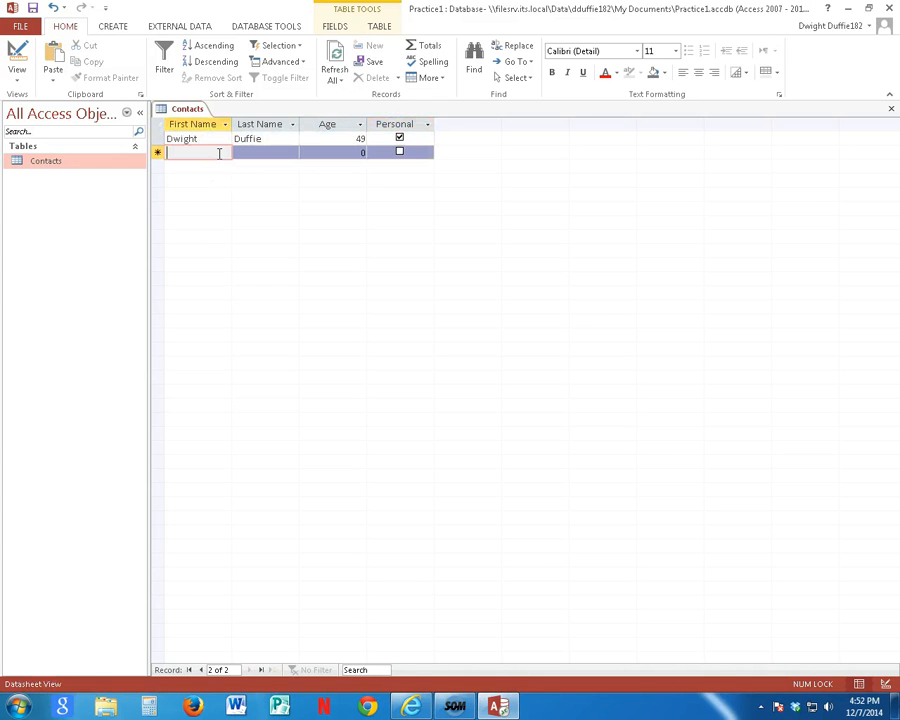
pyautogui.write('Bill ')
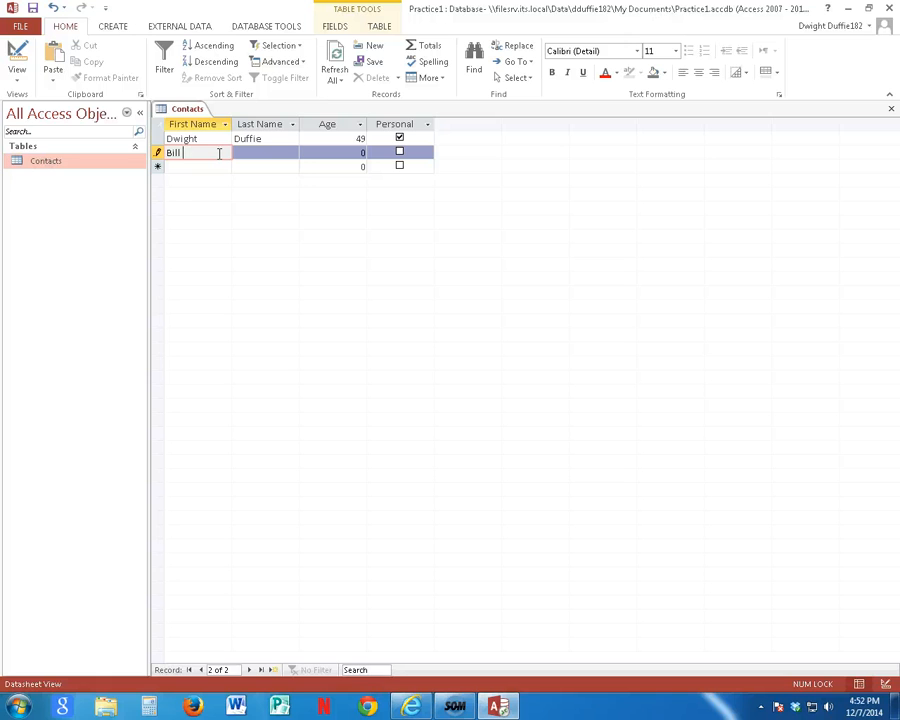
pyautogui.write('G')
pyautogui.press('BackSpace')
pyautogui.press('BackSpace')
pyautogui.press('Tab')
pyautogui.write('Ga')
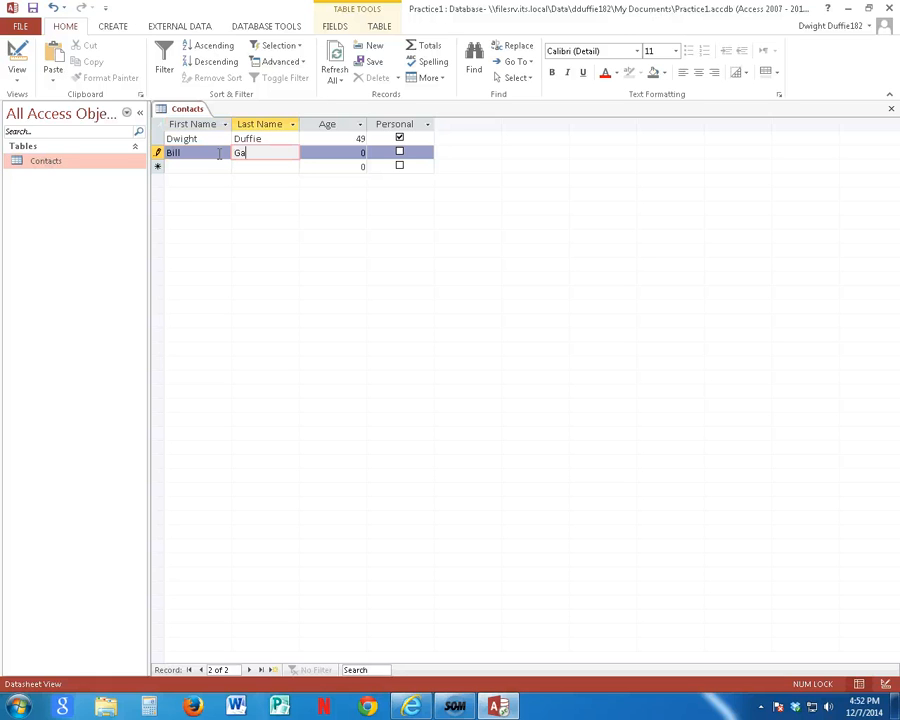
pyautogui.write('tes')
pyautogui.press('Tab')
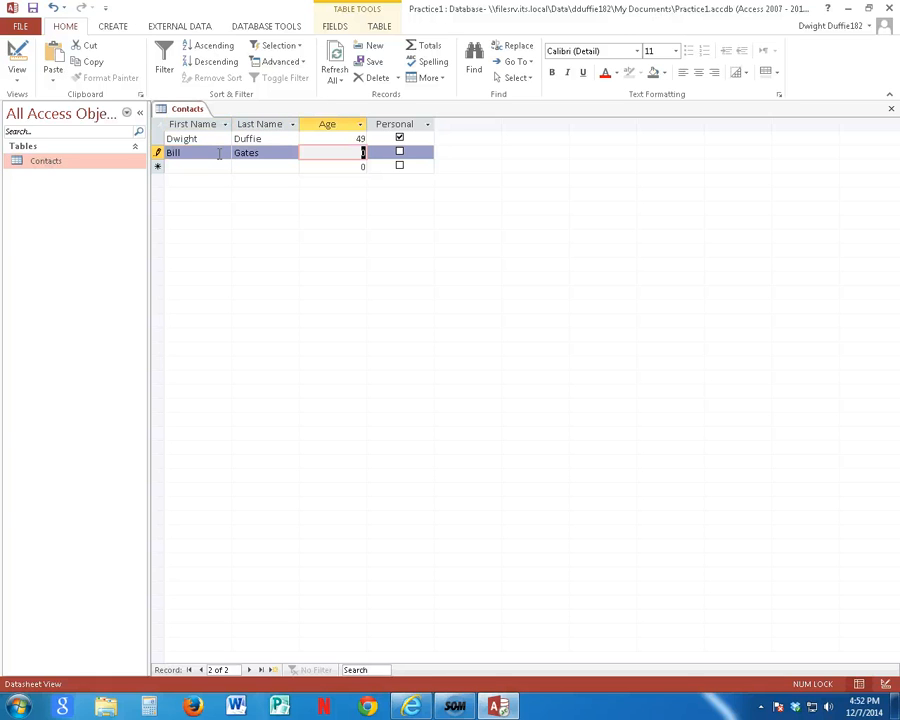
pyautogui.write('57')
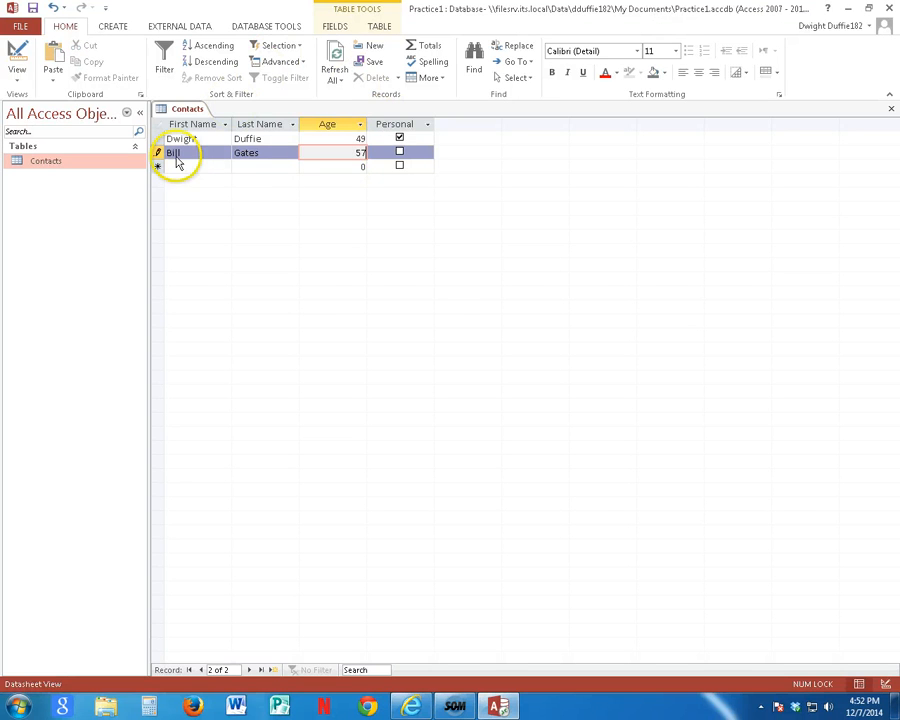
# Step: Add a third record with the contact's first and last name and age 35, leaving Personal unchecked
pyautogui.click(185, 167)
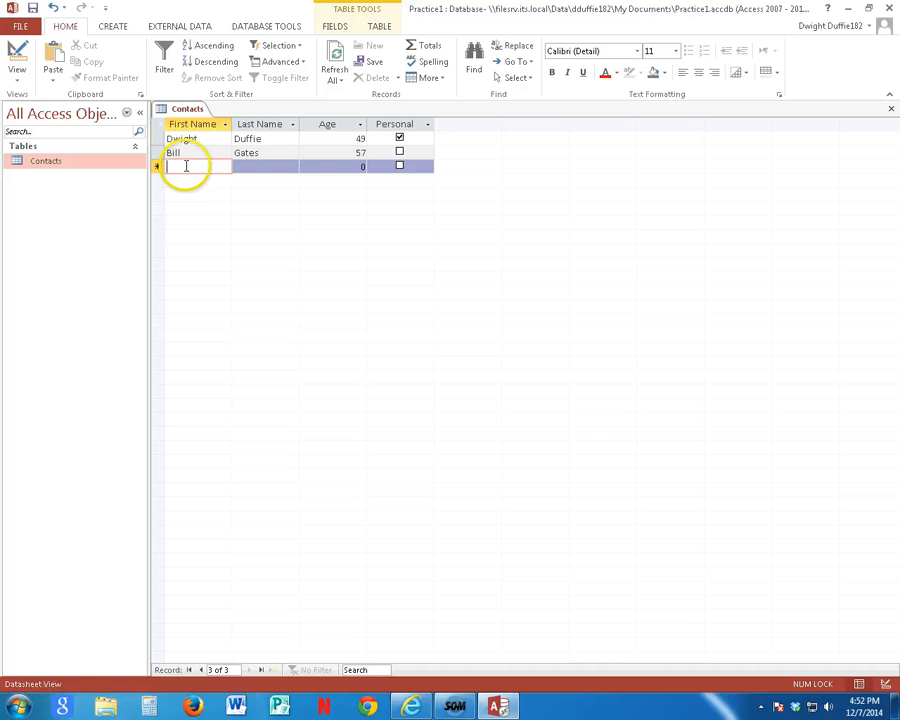
pyautogui.press('Tab')
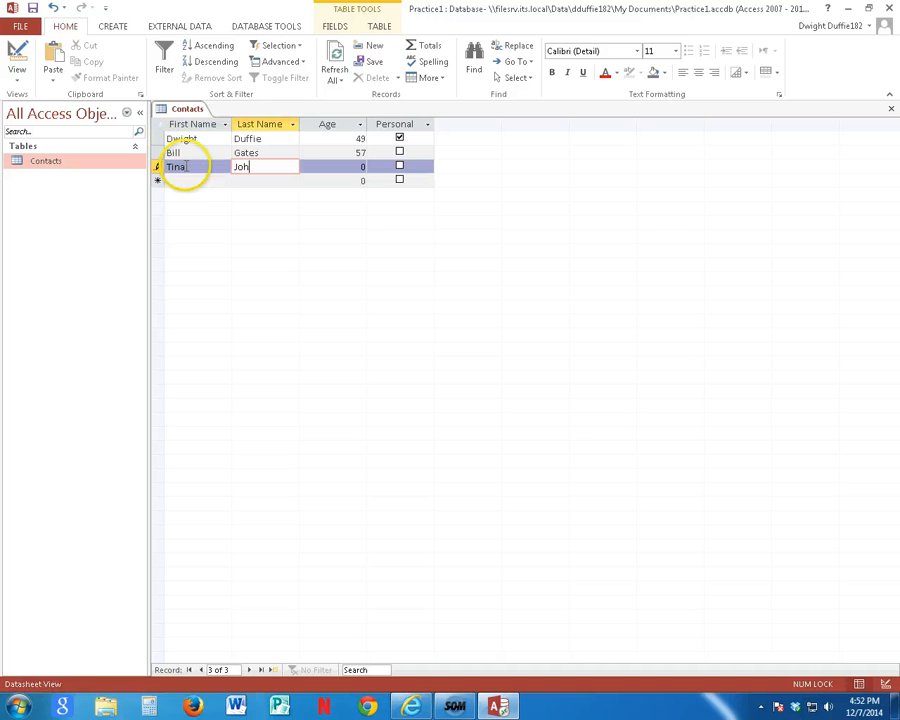
pyautogui.press('Tab')
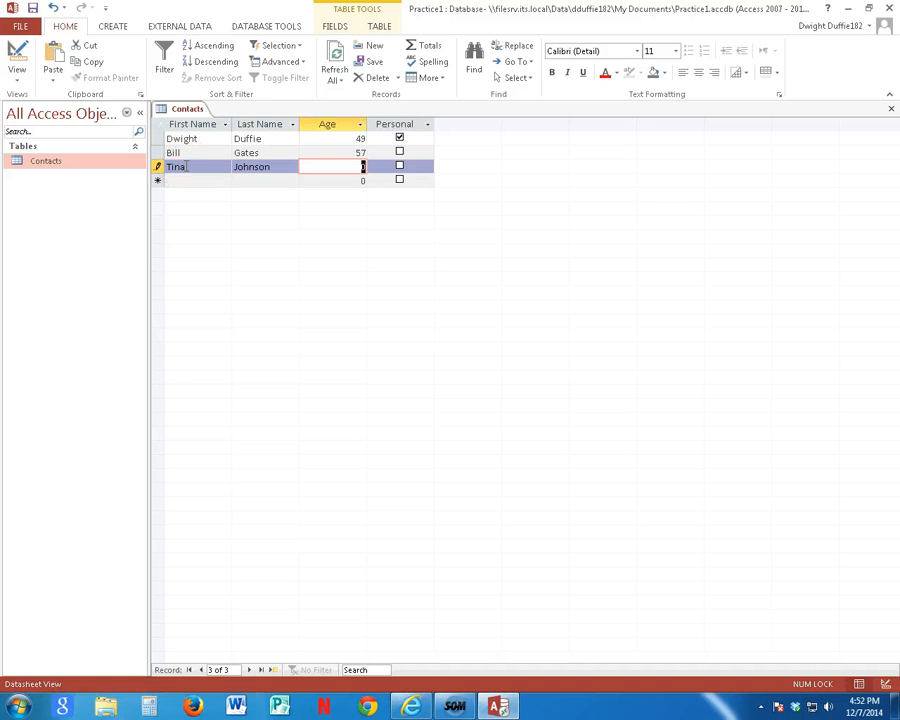
pyautogui.write('35')
# Step: Add a fourth record with the contact's first and last name, age 22, and Personal checked
pyautogui.click(200, 179)
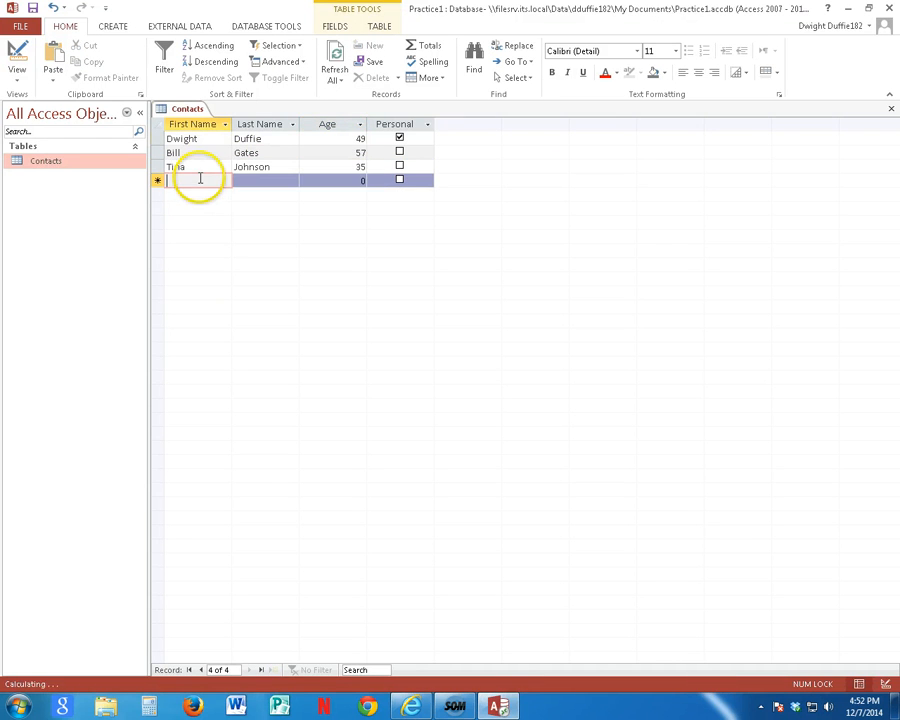
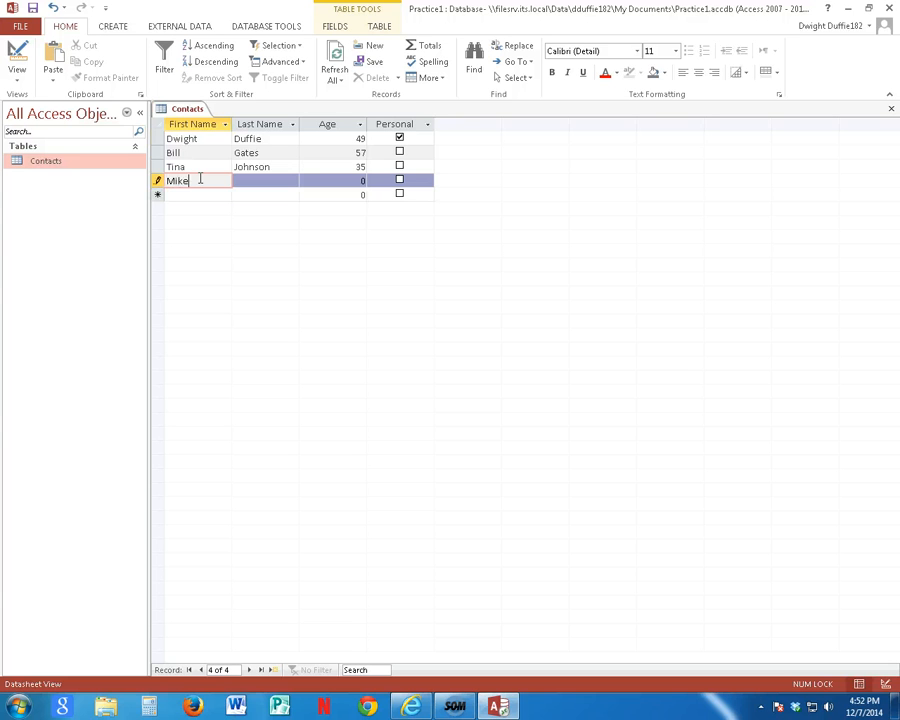
pyautogui.press('Tab')
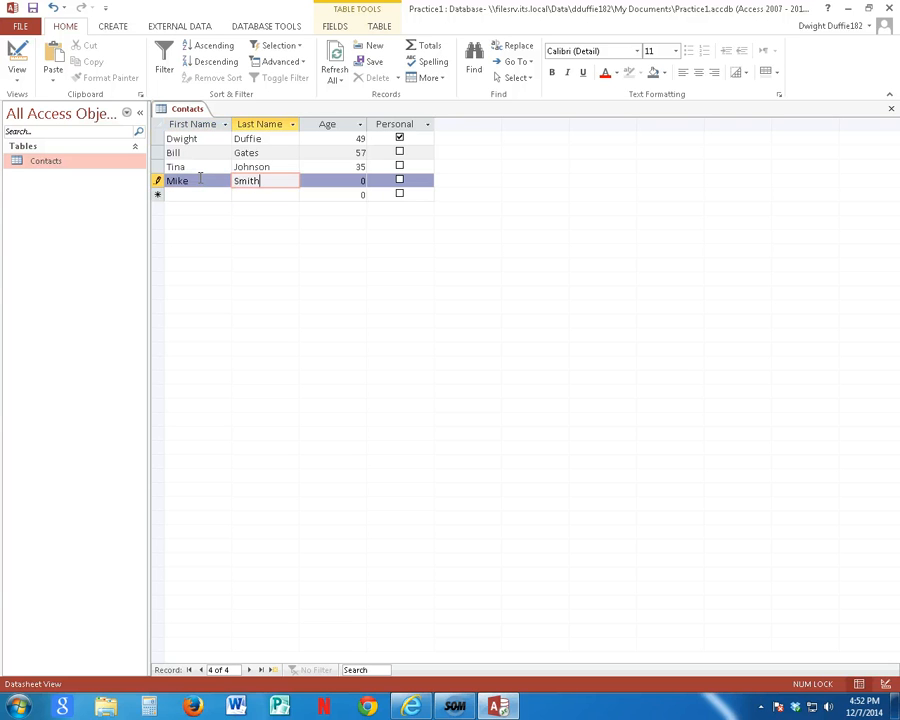
pyautogui.press('Tab')
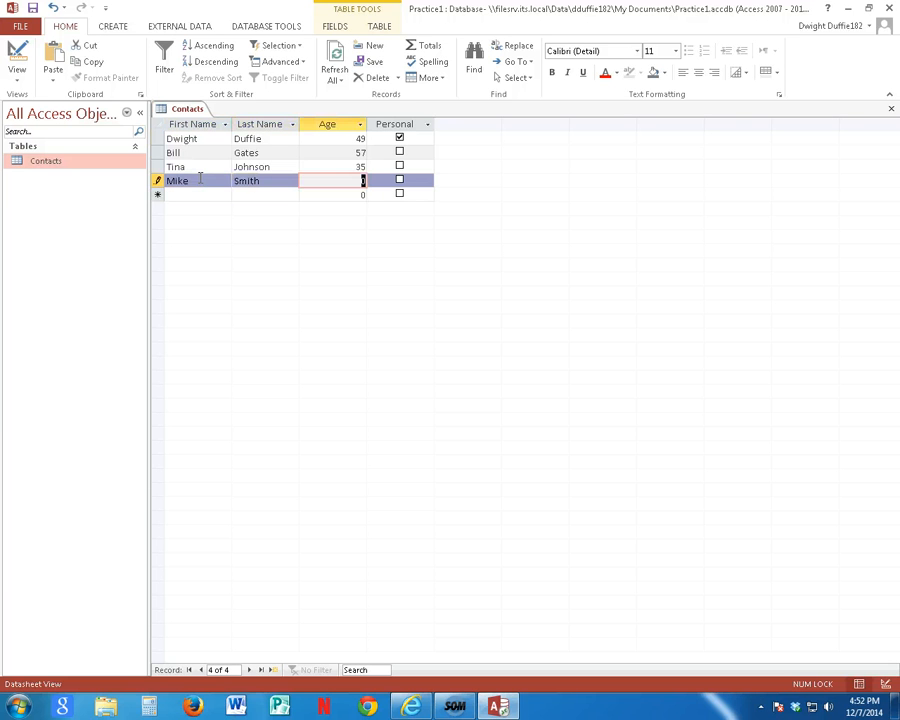
pyautogui.write('22')
pyautogui.press('Tab')
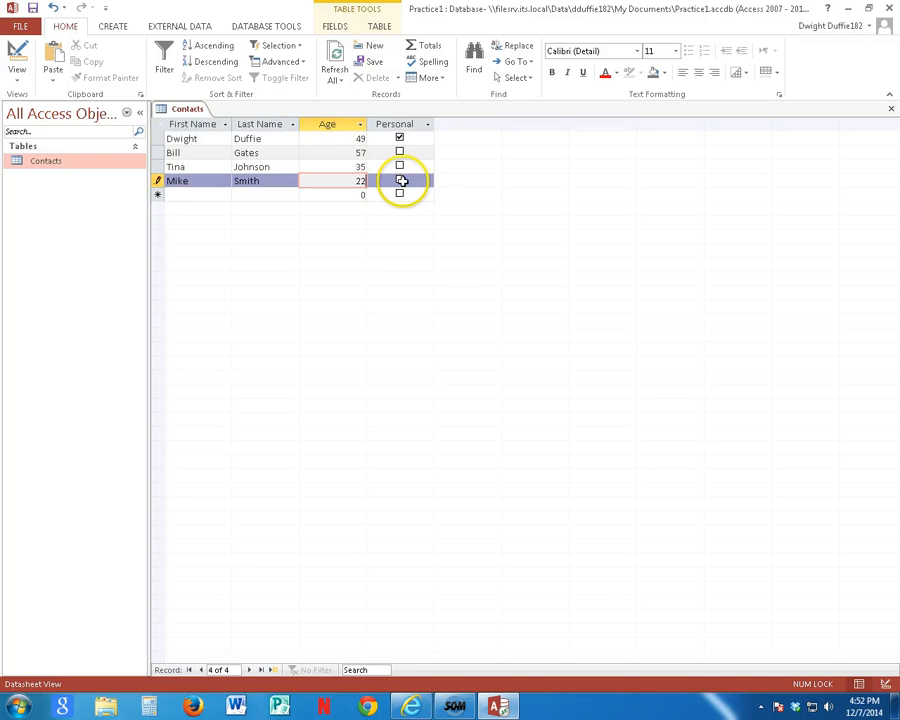
pyautogui.click(400, 181)
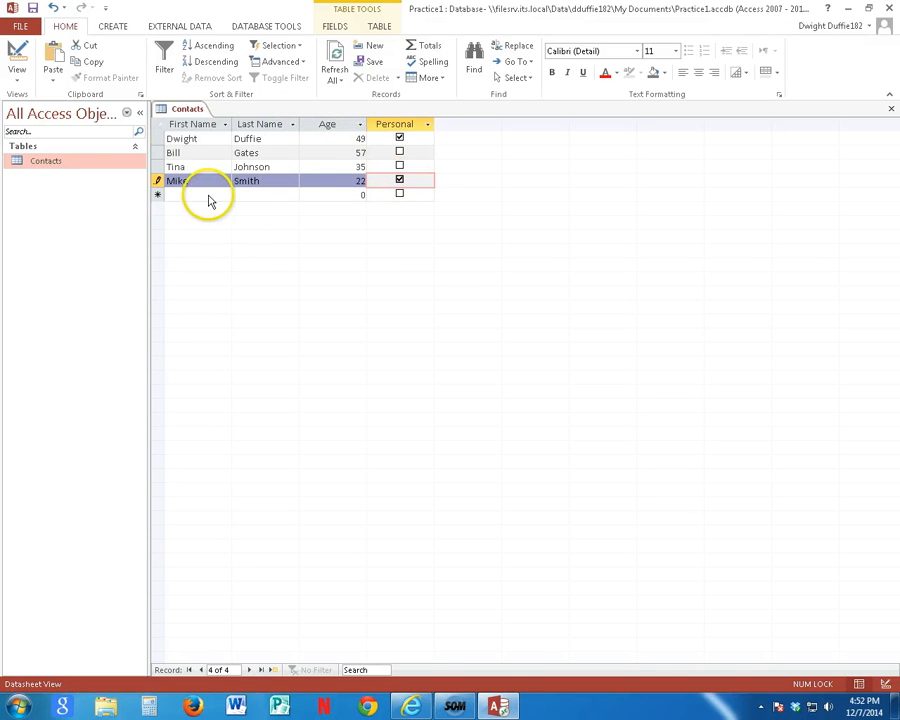
pyautogui.press('Tab')
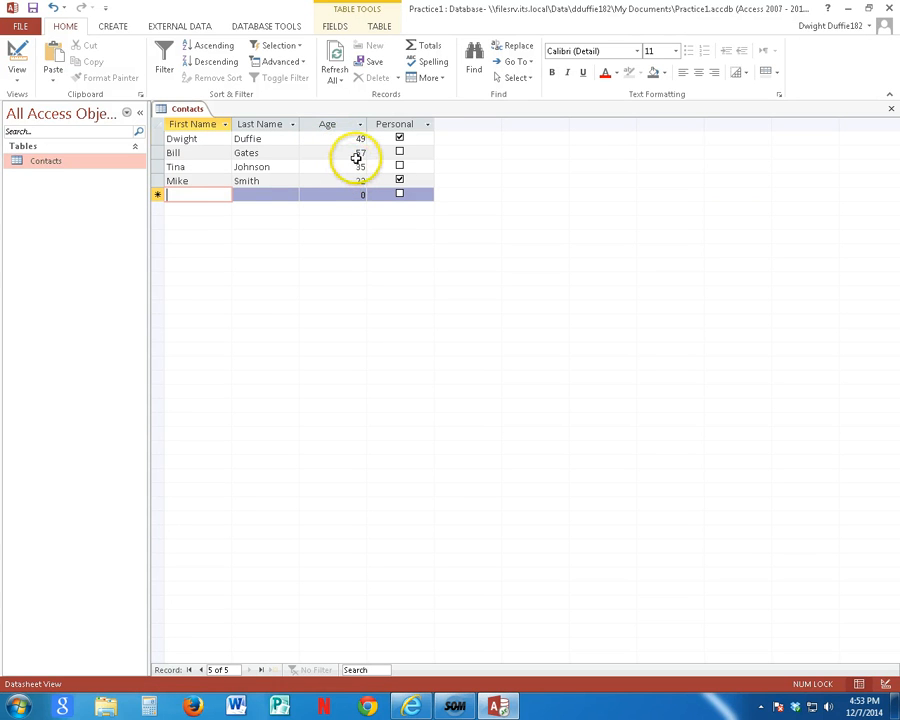
# Step: Add a fifth record with the contact's first and last name and age 65, leaving Personal unchecked
pyautogui.click(202, 196)
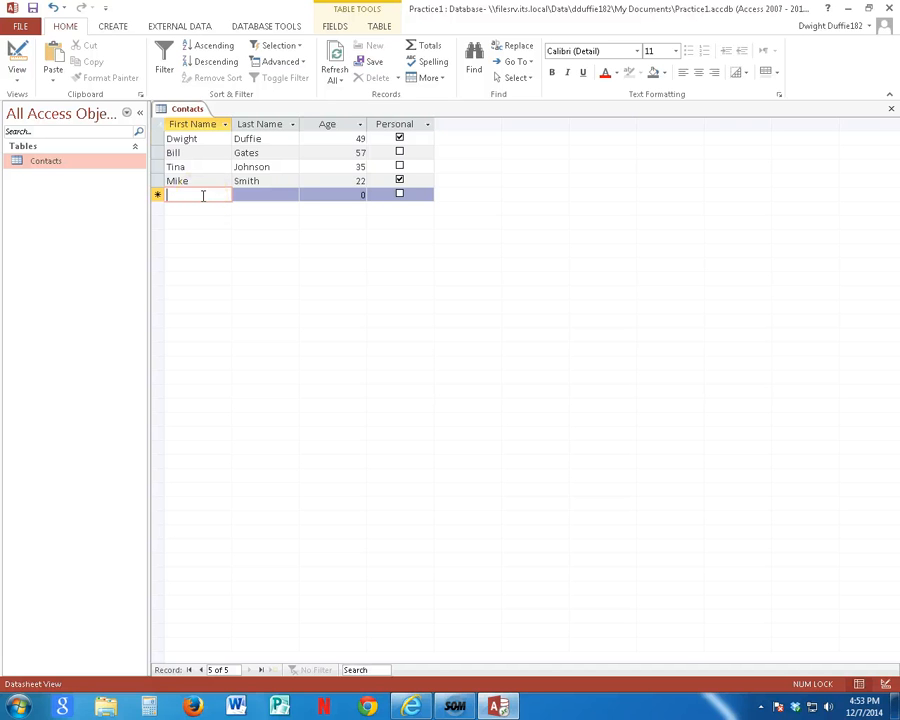
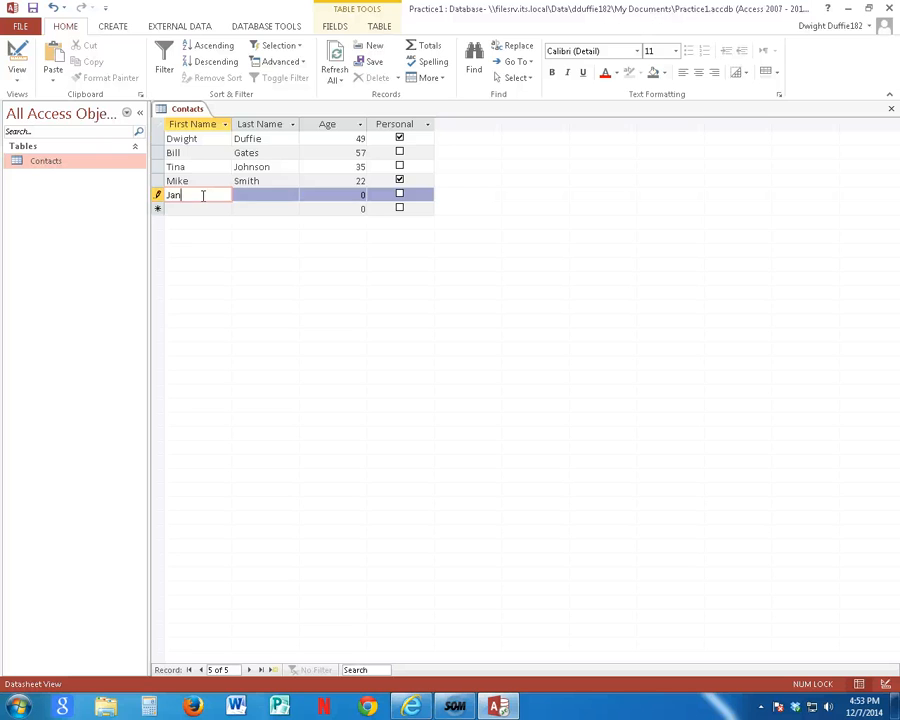
pyautogui.press('Tab')
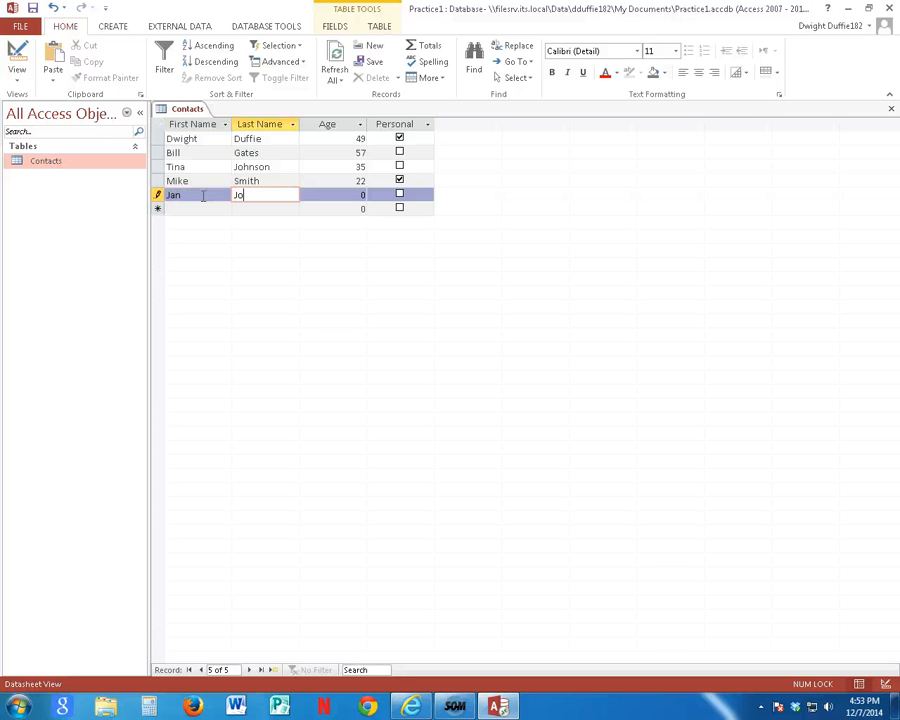
pyautogui.press('Tab')
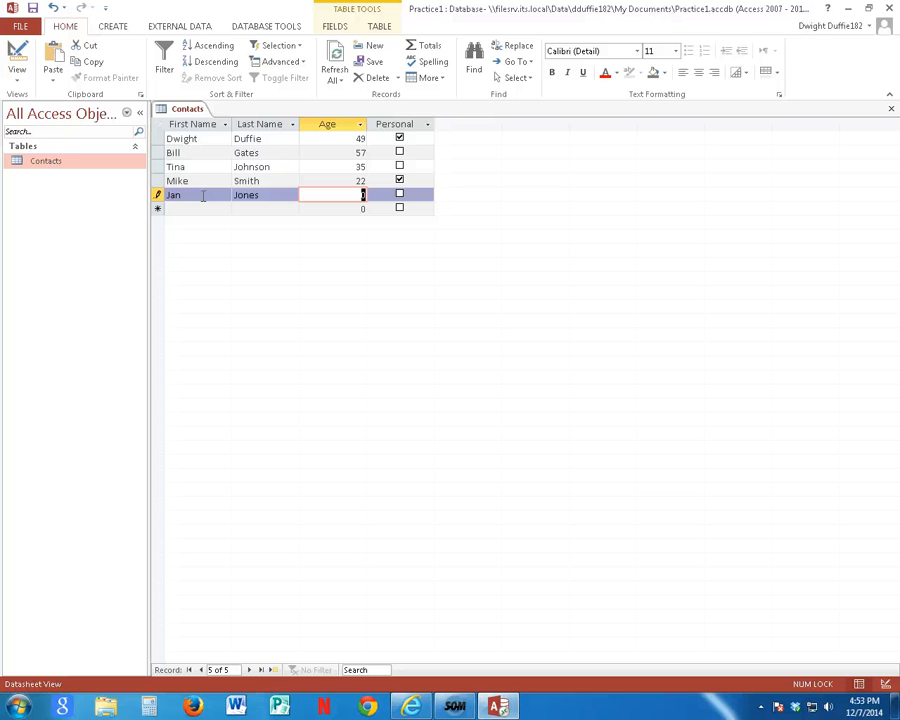
pyautogui.click(191, 207)
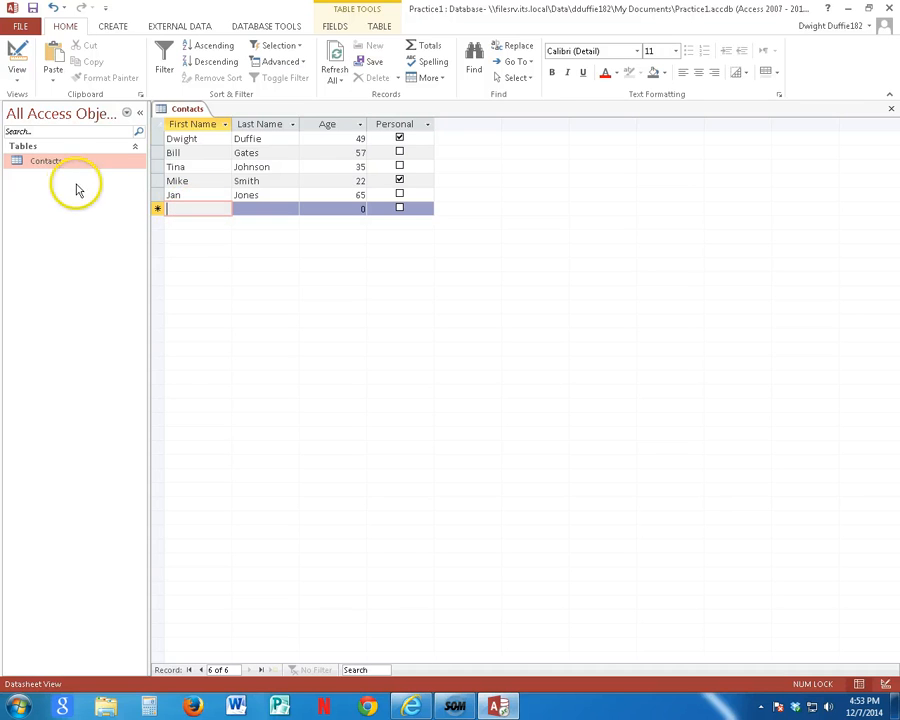
# Step: Start a form with the Form Wizard, include all fields of the Contacts table, and continue to the layout choice
pyautogui.click(113, 28)
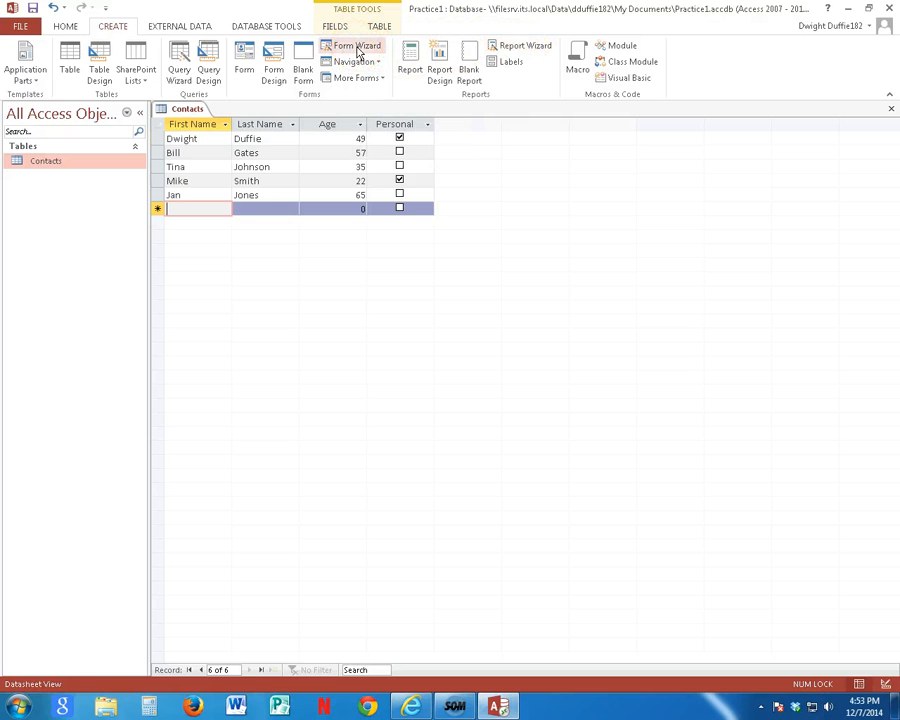
pyautogui.click(358, 50)
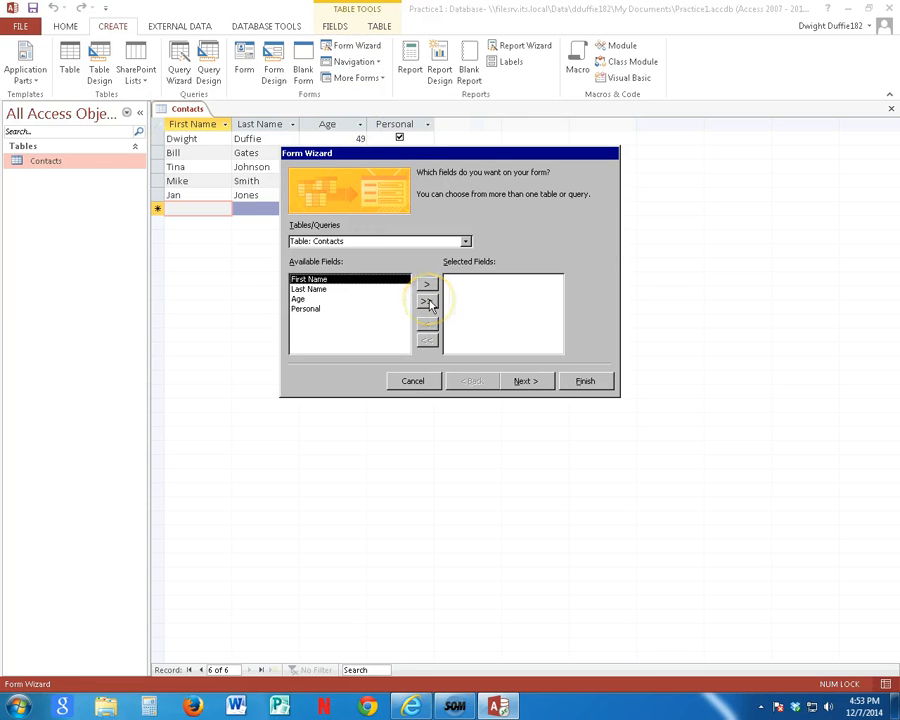
pyautogui.click(428, 304)
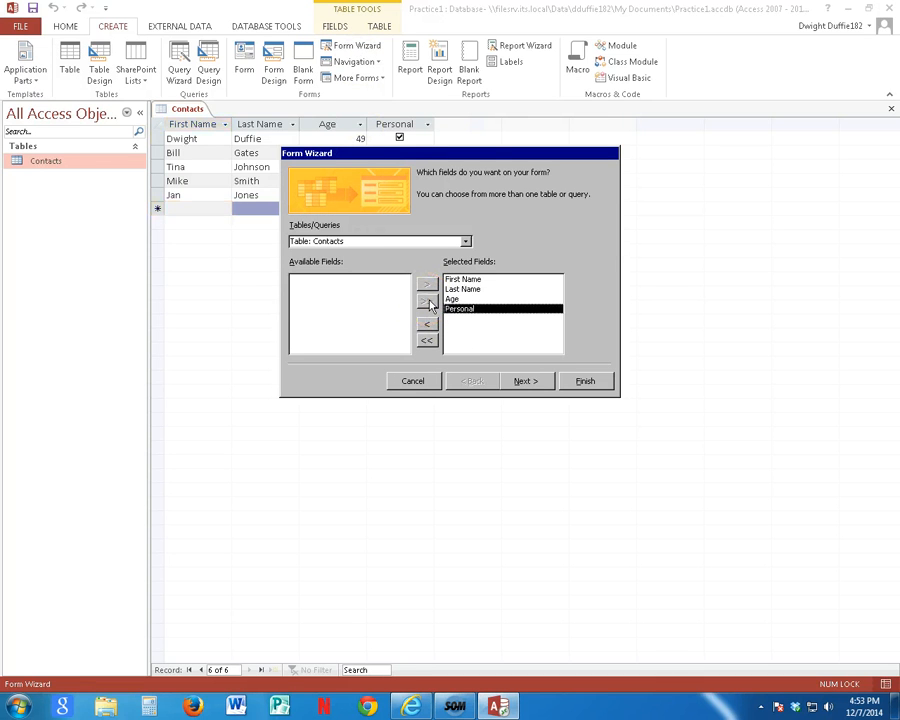
pyautogui.click(528, 381)
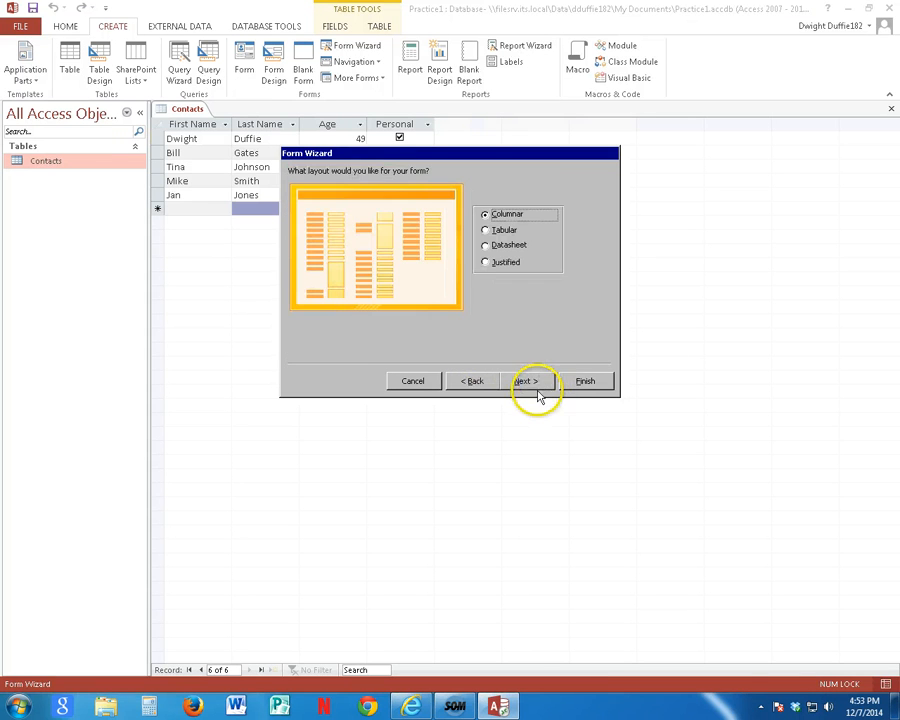
# Step: Keep the Columnar layout, title the form Contact Data Entry, and finish the wizard with the form opened for entering information
pyautogui.click(527, 382)
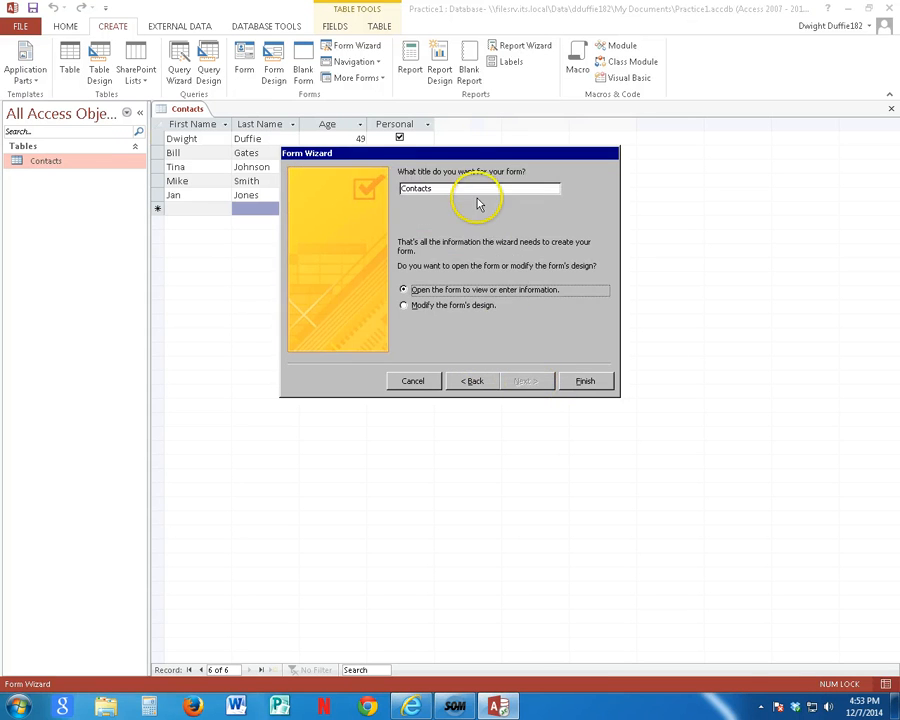
pyautogui.doubleClick(385, 188)
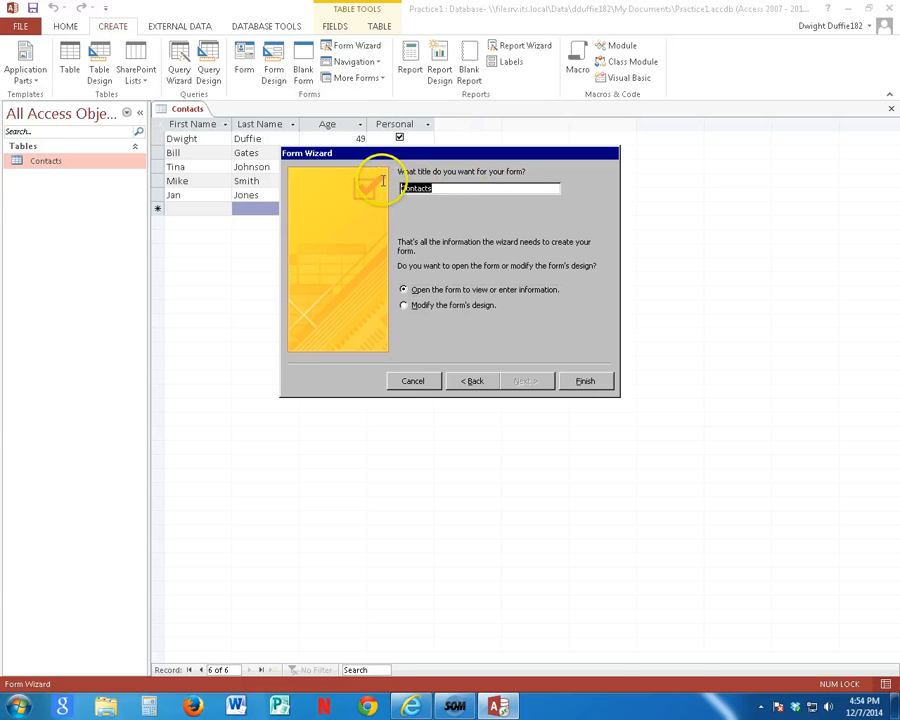
pyautogui.write('Con')
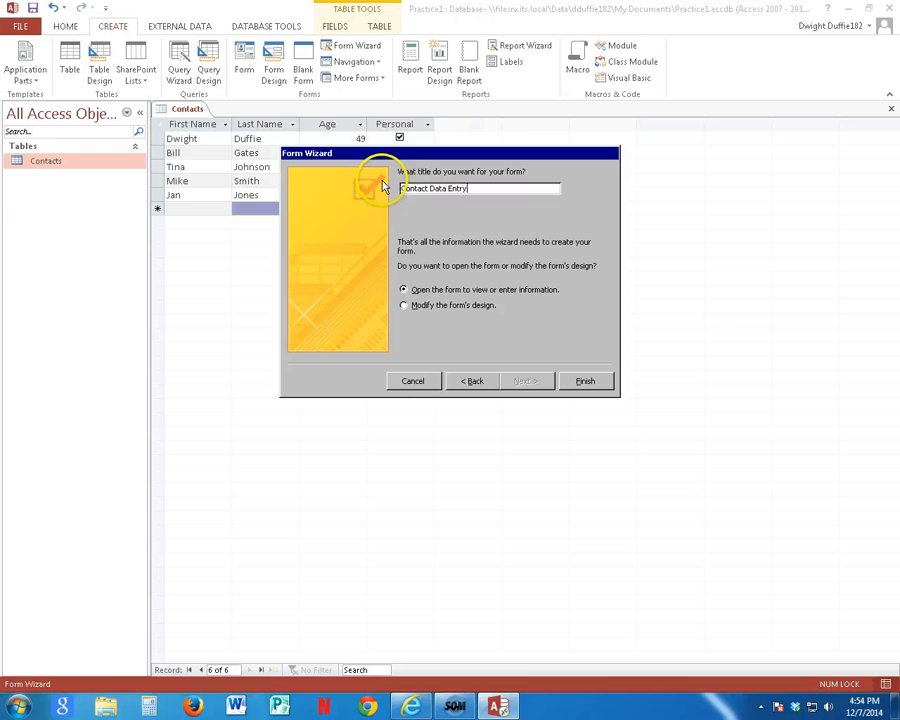
pyautogui.click(582, 382)
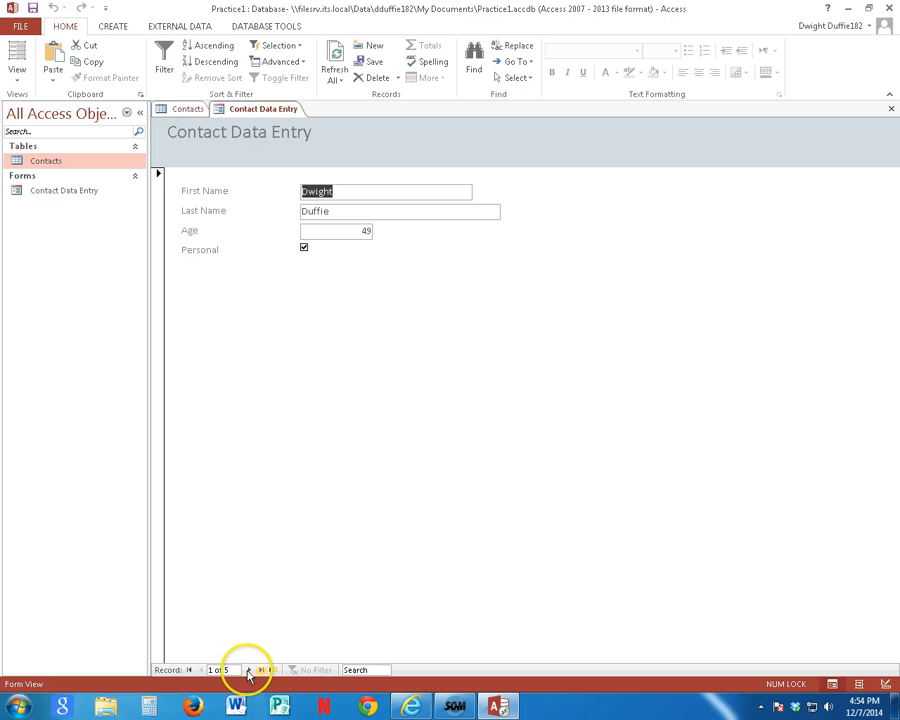
# Step: Advance to a blank record in the form and add a contact with first and last name, age 40, and Personal checked
pyautogui.click(249, 671)
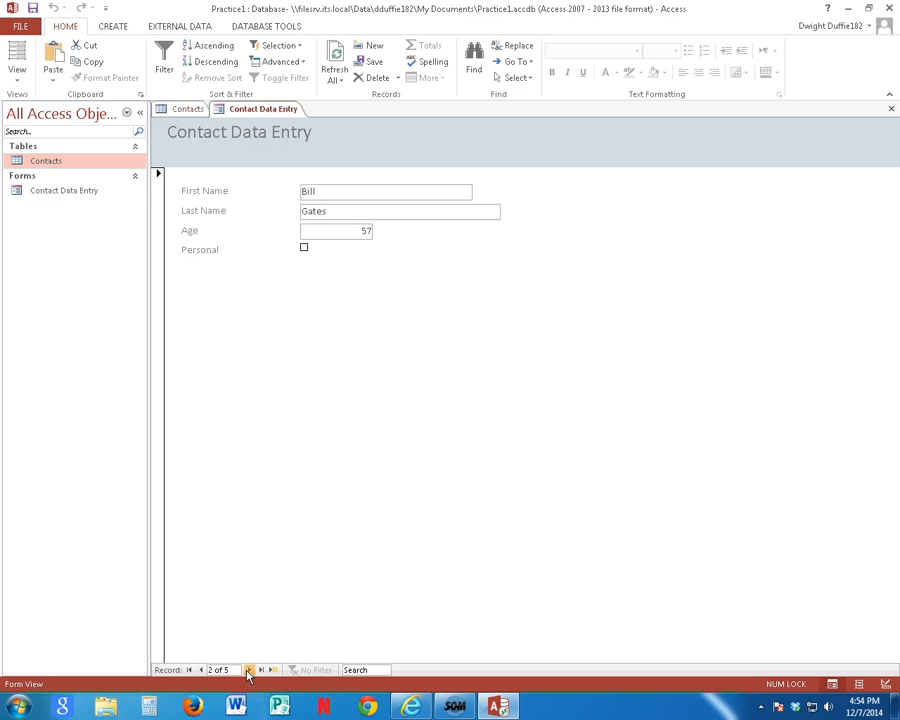
pyautogui.click(249, 671)
pyautogui.click(249, 671)
pyautogui.click(250, 671)
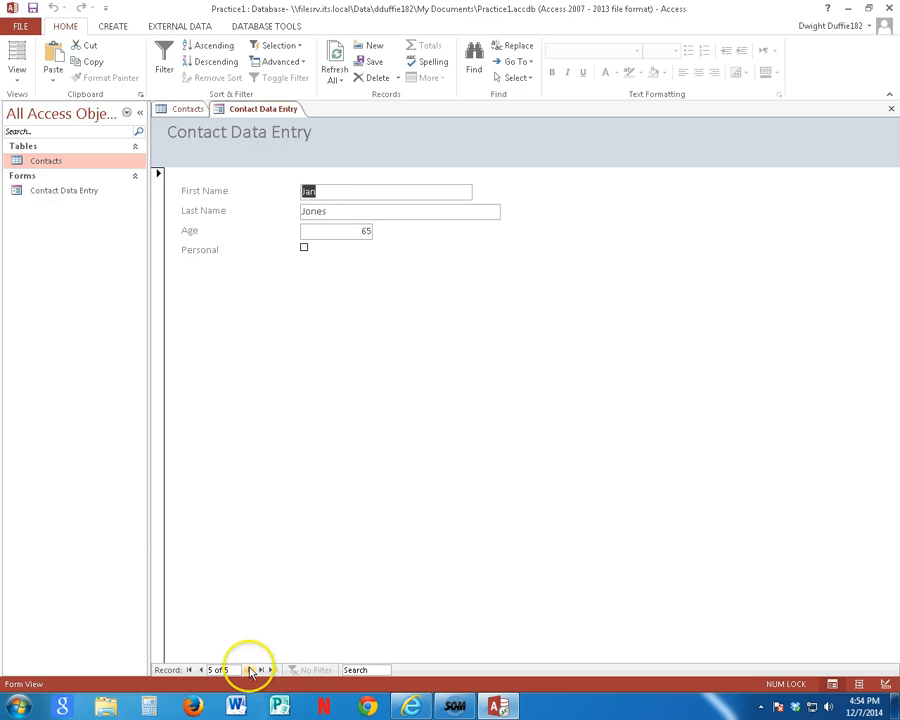
pyautogui.click(250, 671)
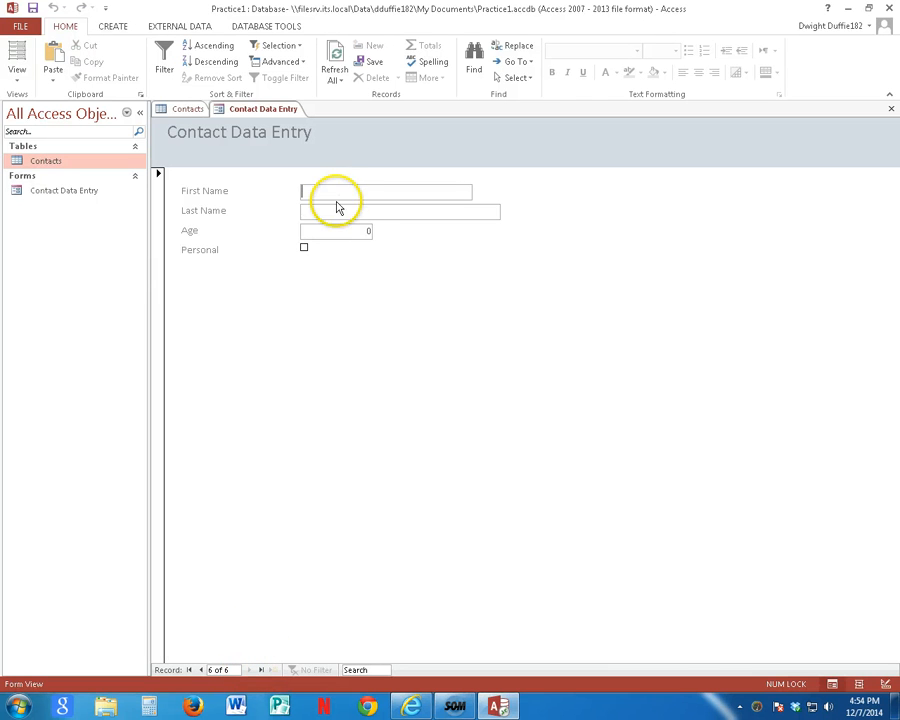
pyautogui.write('Geoff')
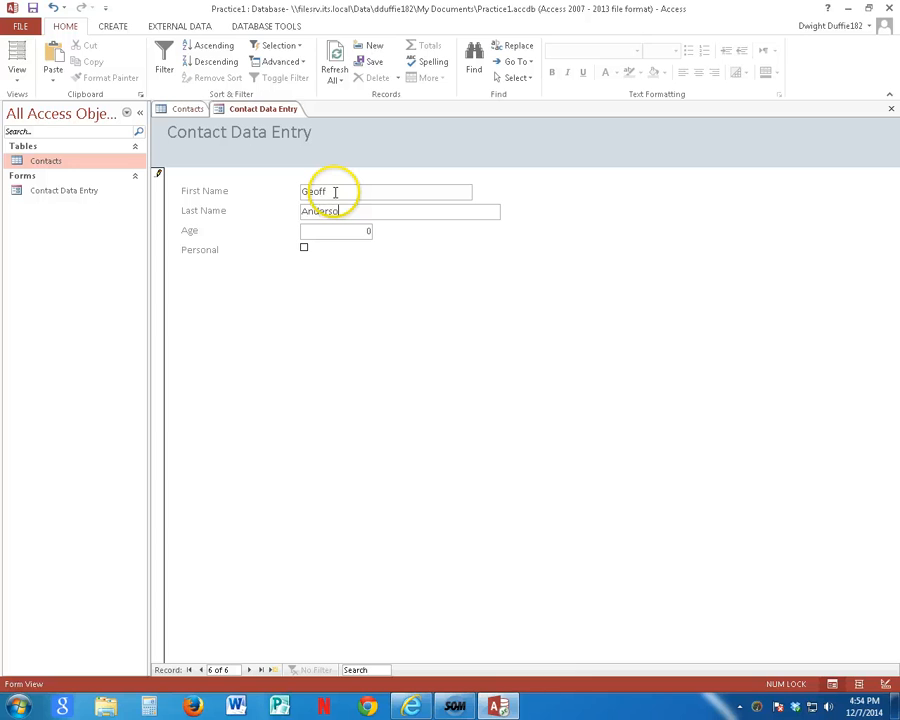
pyautogui.write('n')
pyautogui.press('Tab')
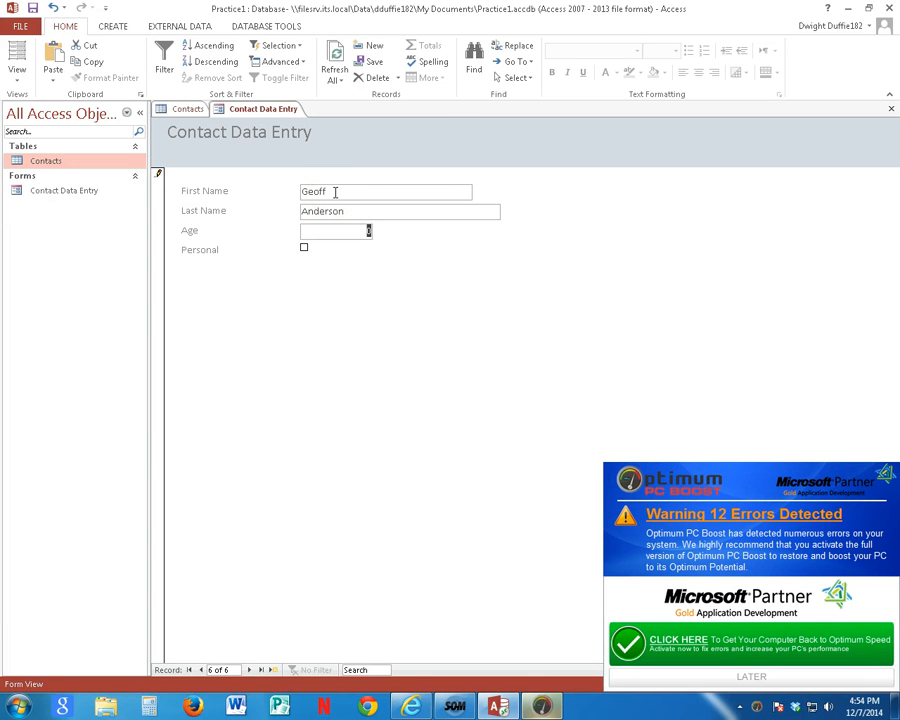
pyautogui.write('4')
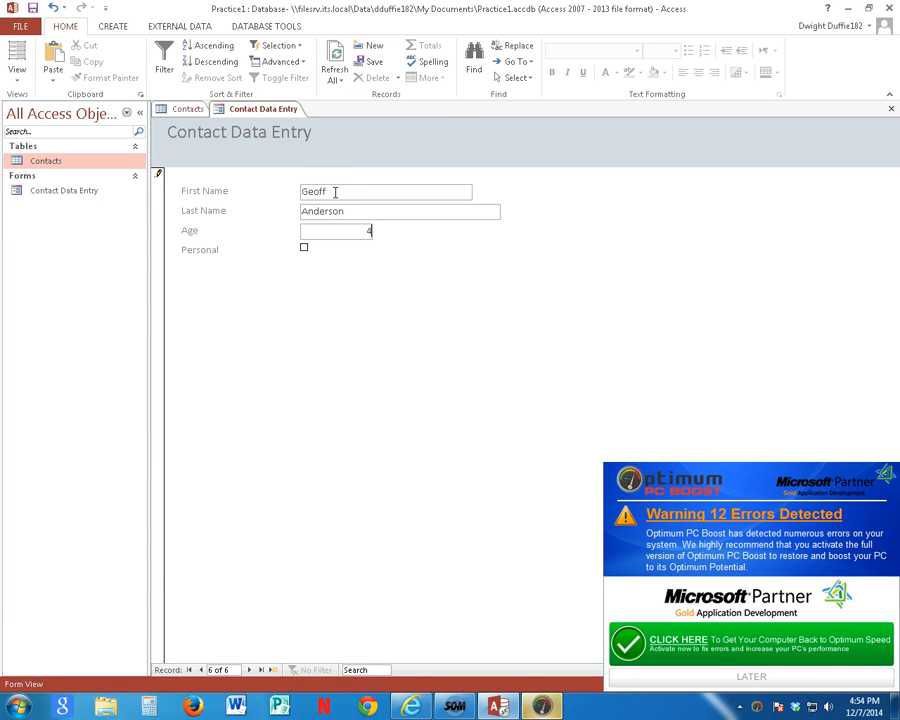
pyautogui.write('0')
pyautogui.click(304, 249)
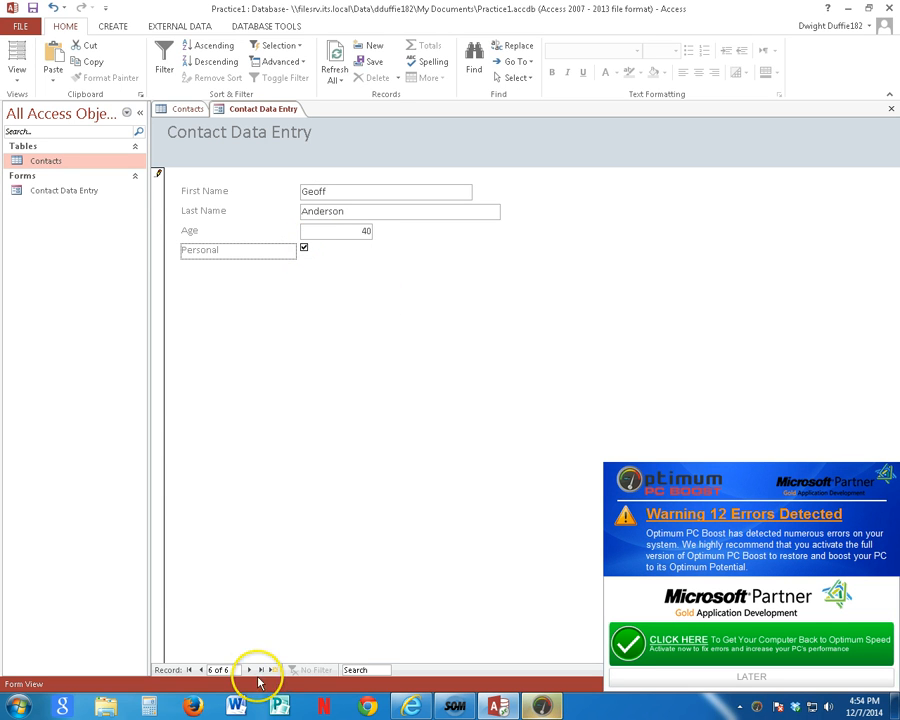
pyautogui.click(248, 669)
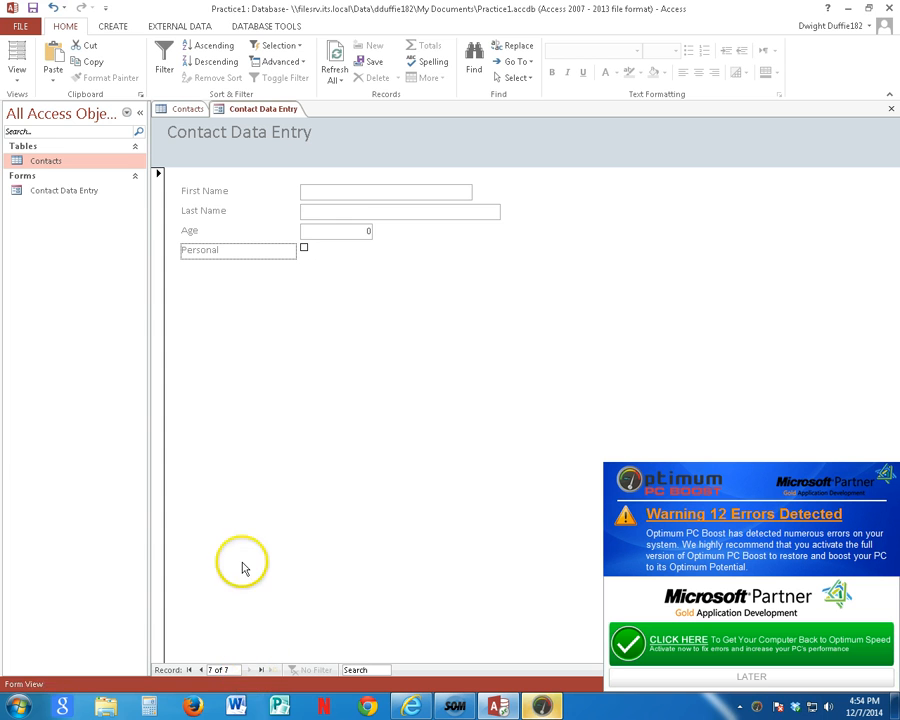
# Step: Refresh the form's data, then bring up the Contacts table and refresh it to check the new record
pyautogui.click(338, 62)
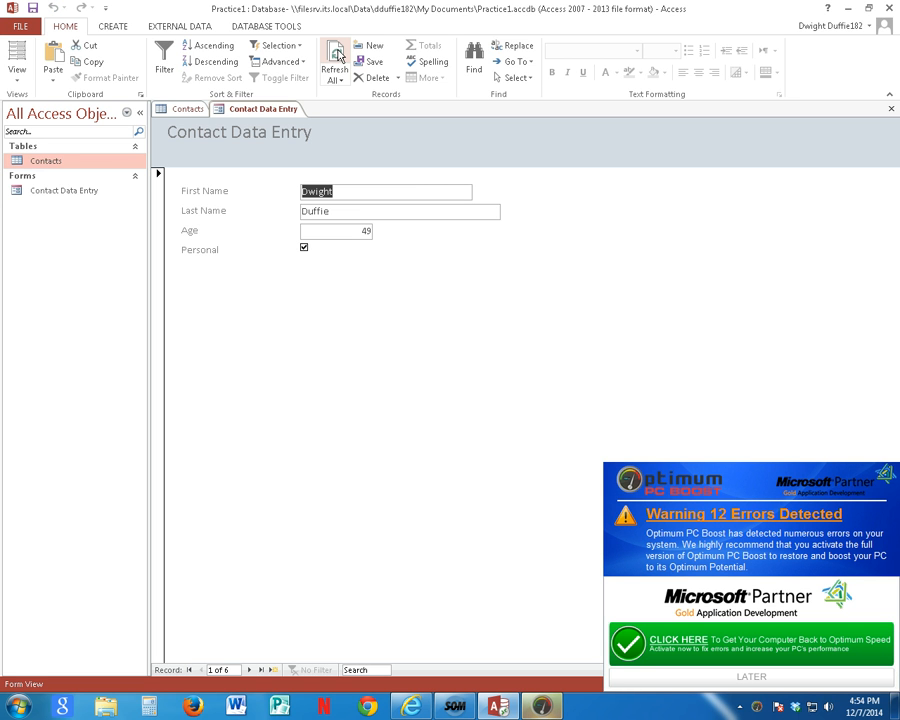
pyautogui.click(336, 58)
pyautogui.click(50, 166)
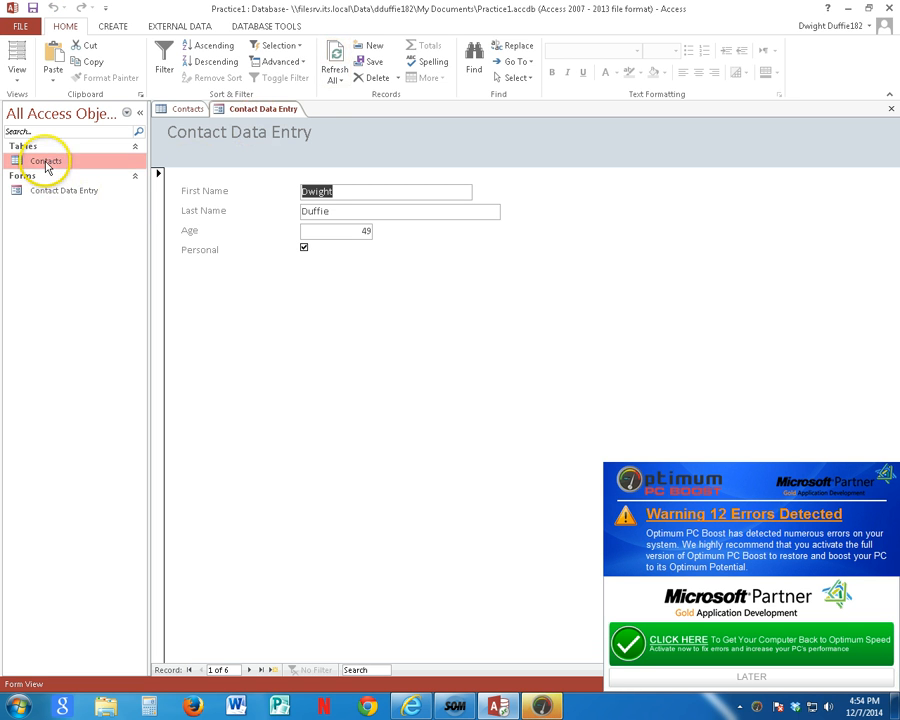
pyautogui.doubleClick(46, 162)
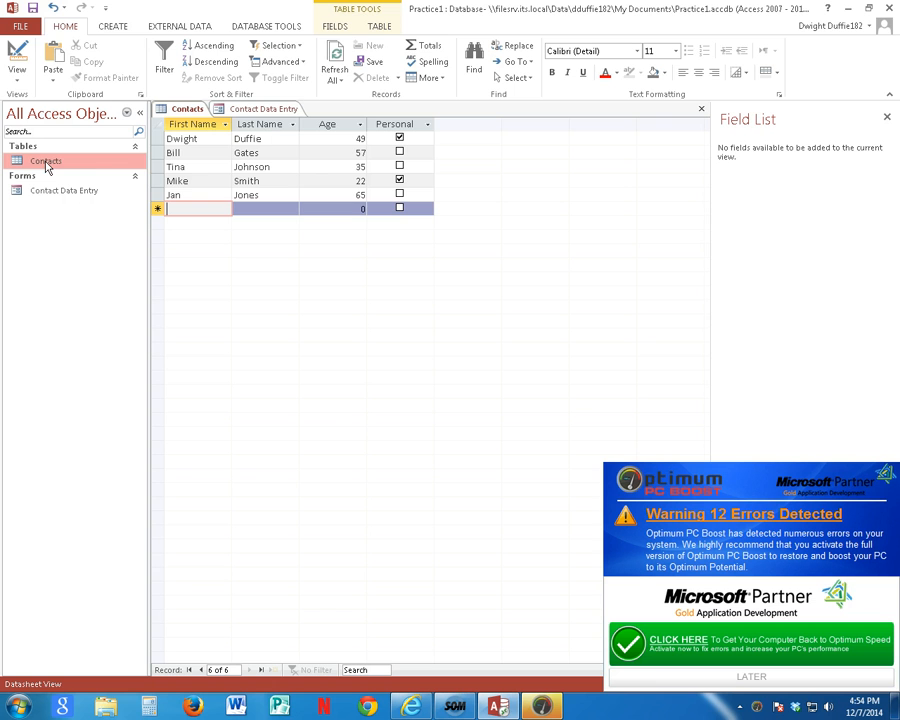
pyautogui.click(337, 60)
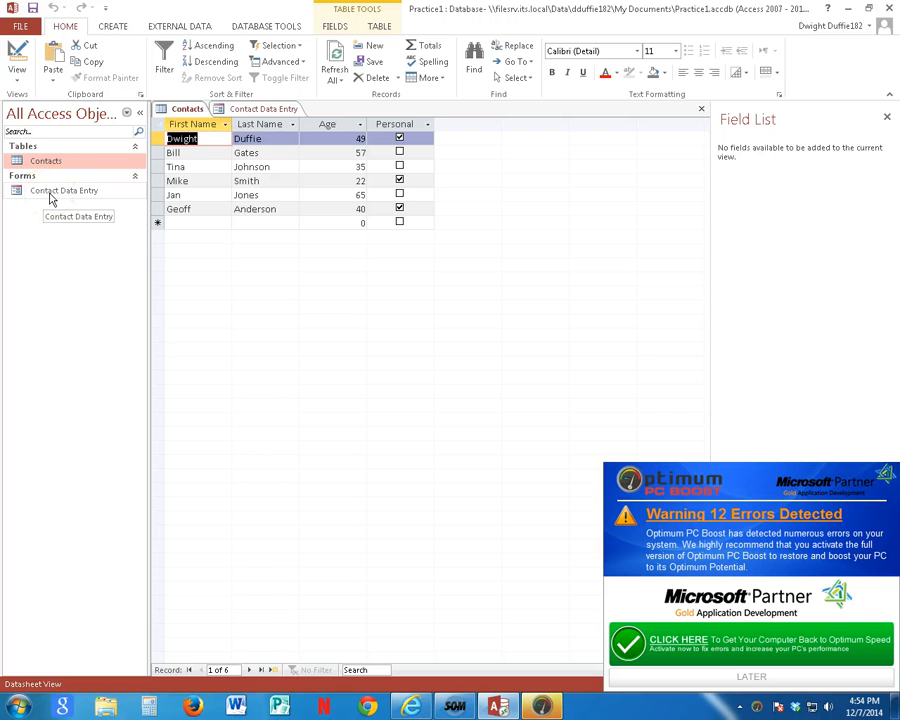
# Step: Start a report with the Report Wizard, include all fields of the Contacts table, and add no grouping levels
pyautogui.click(111, 28)
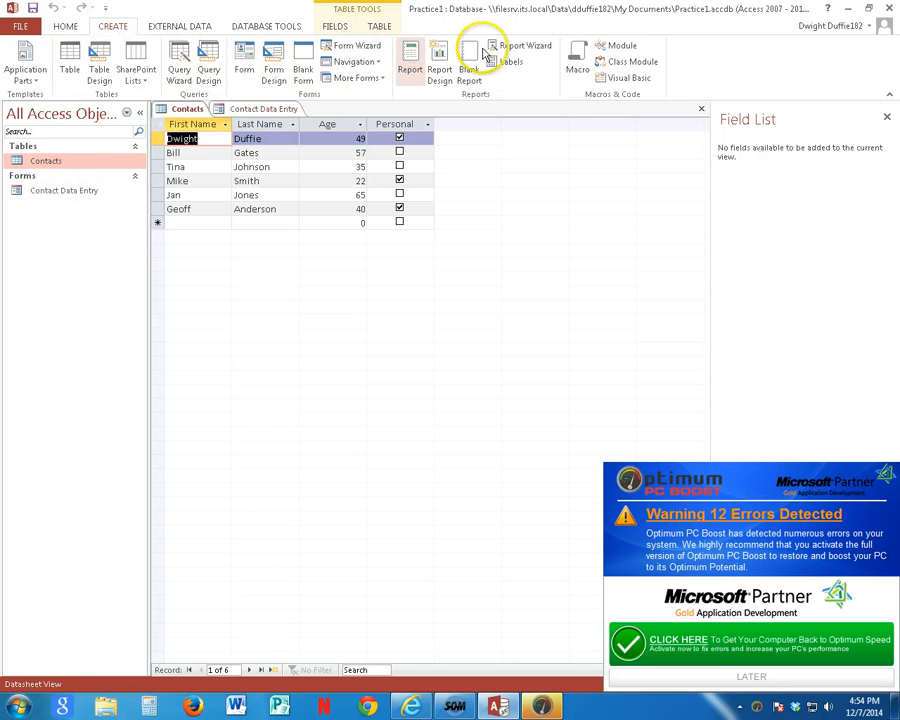
pyautogui.click(527, 50)
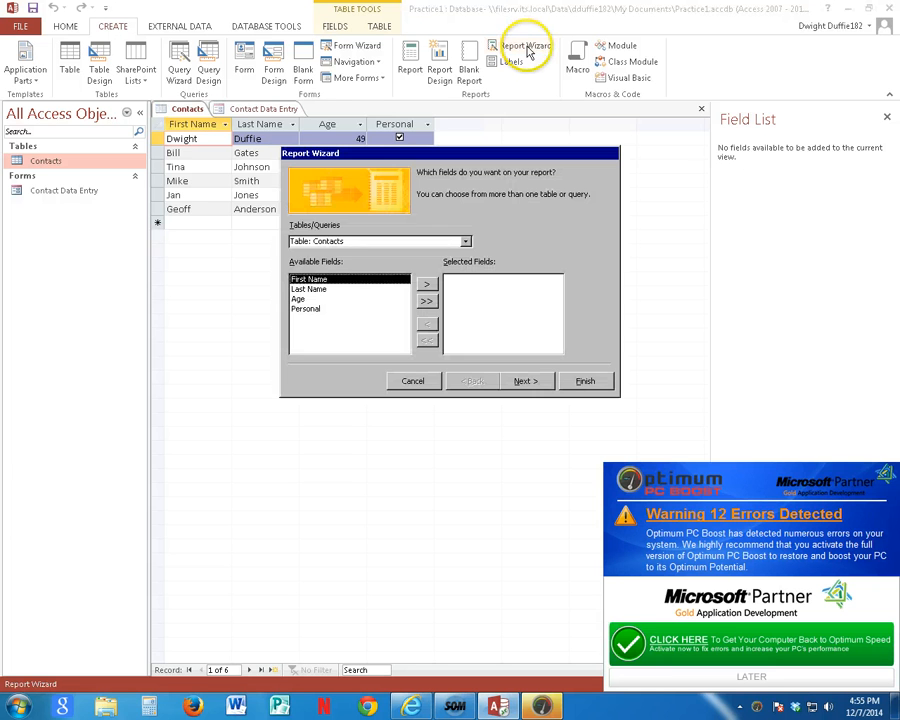
pyautogui.click(428, 305)
pyautogui.click(524, 381)
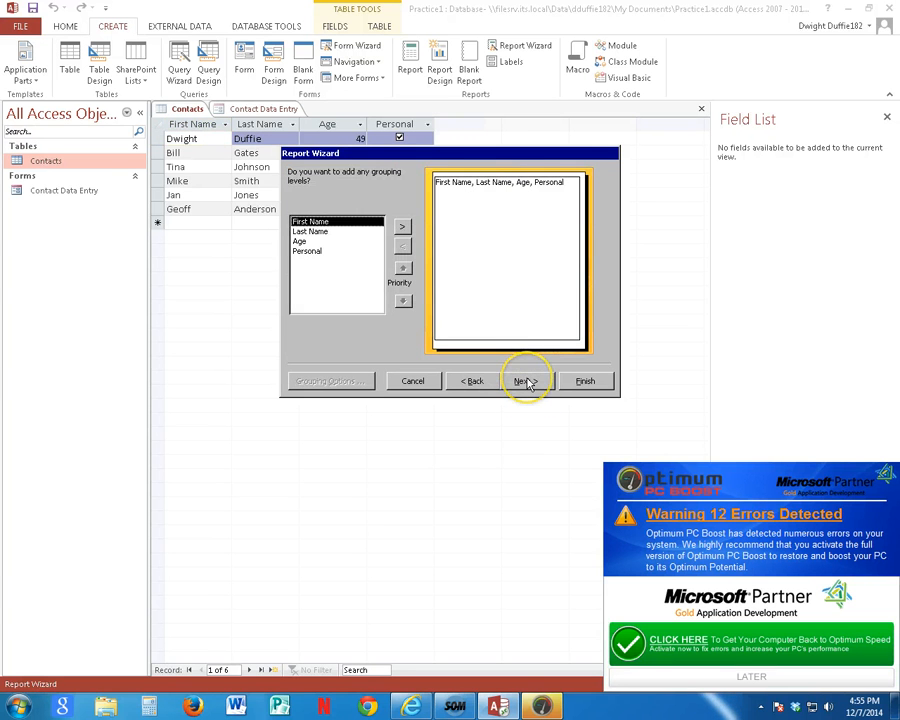
pyautogui.click(525, 381)
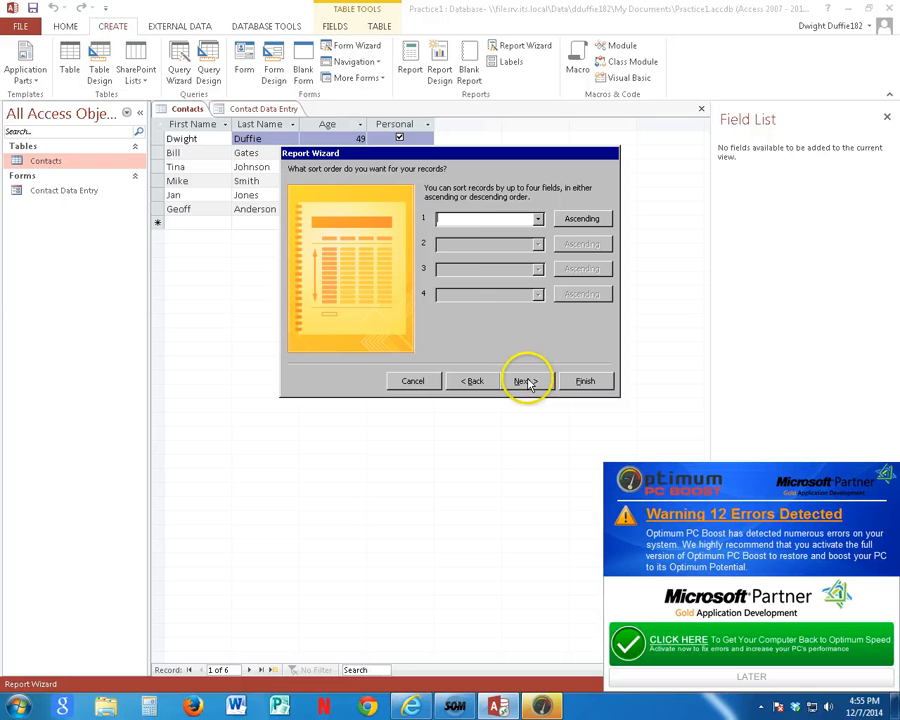
# Step: Sort the report's records by Last Name and then First Name, both ascending, and continue to the layout choice
pyautogui.click(538, 222)
pyautogui.click(499, 252)
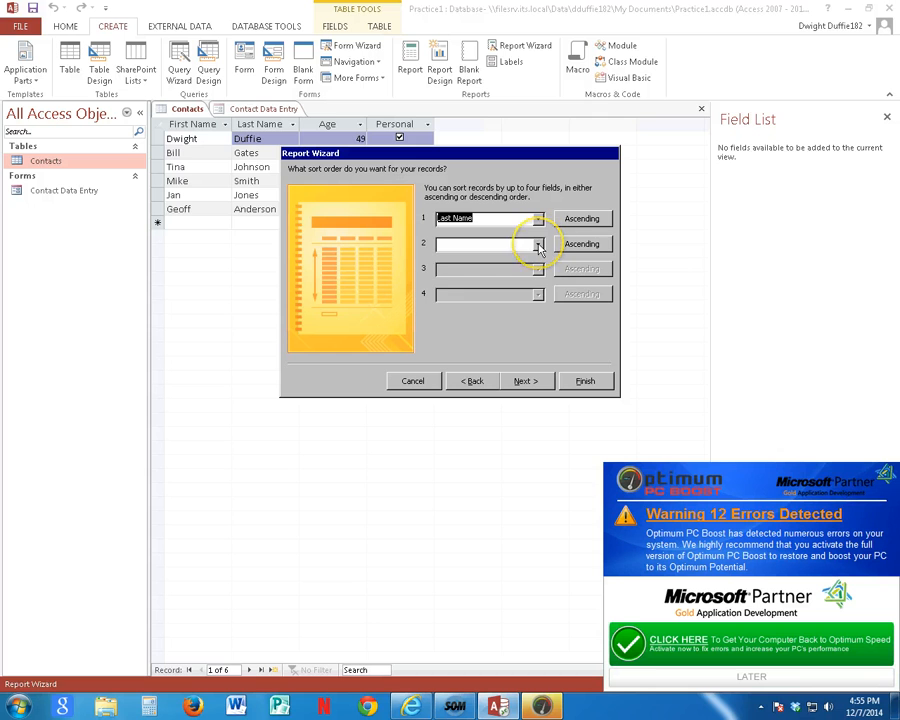
pyautogui.click(538, 245)
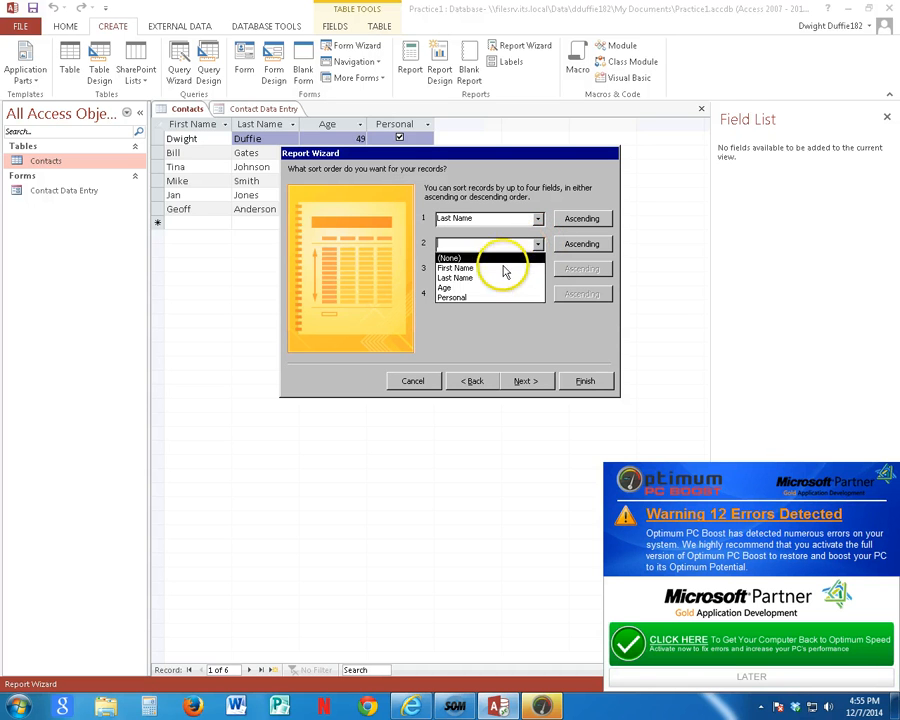
pyautogui.click(498, 269)
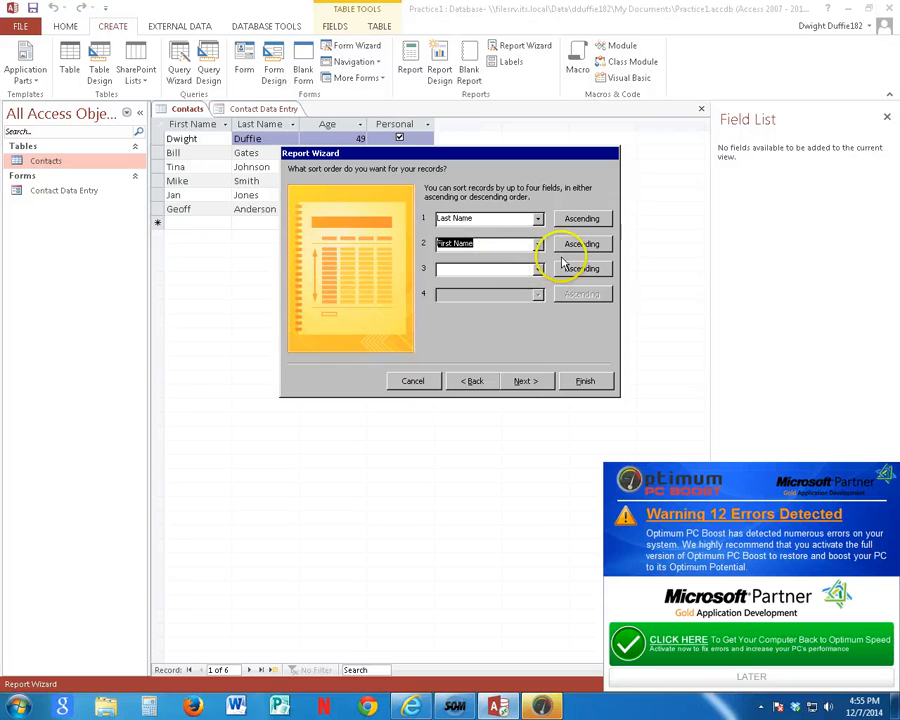
pyautogui.click(522, 381)
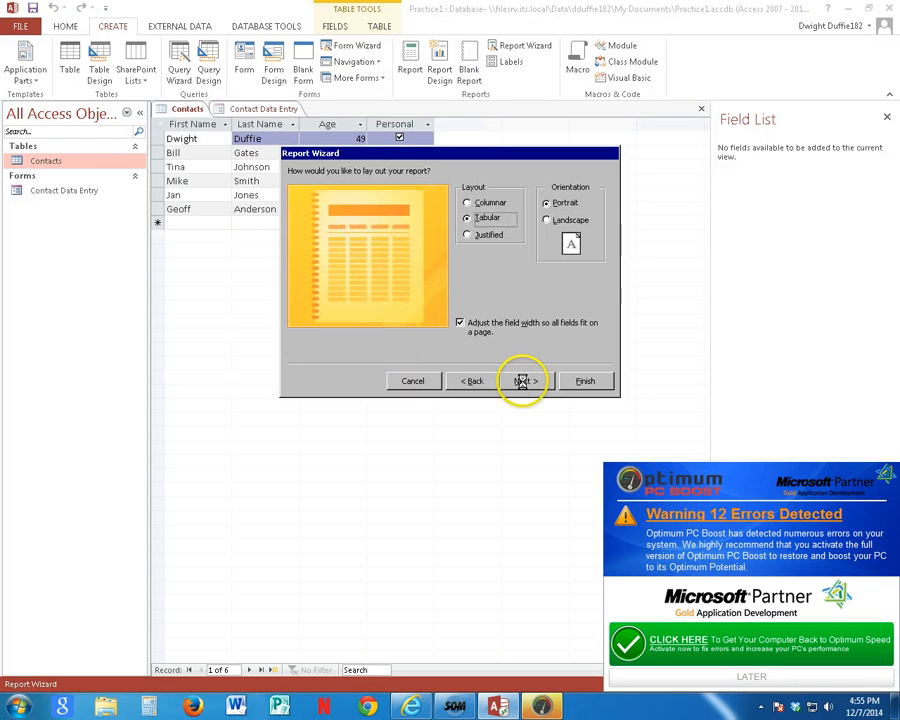
# Step: Keep the Tabular layout in Portrait orientation, title the report Contact List, and finish the wizard with a report preview
pyautogui.click(524, 381)
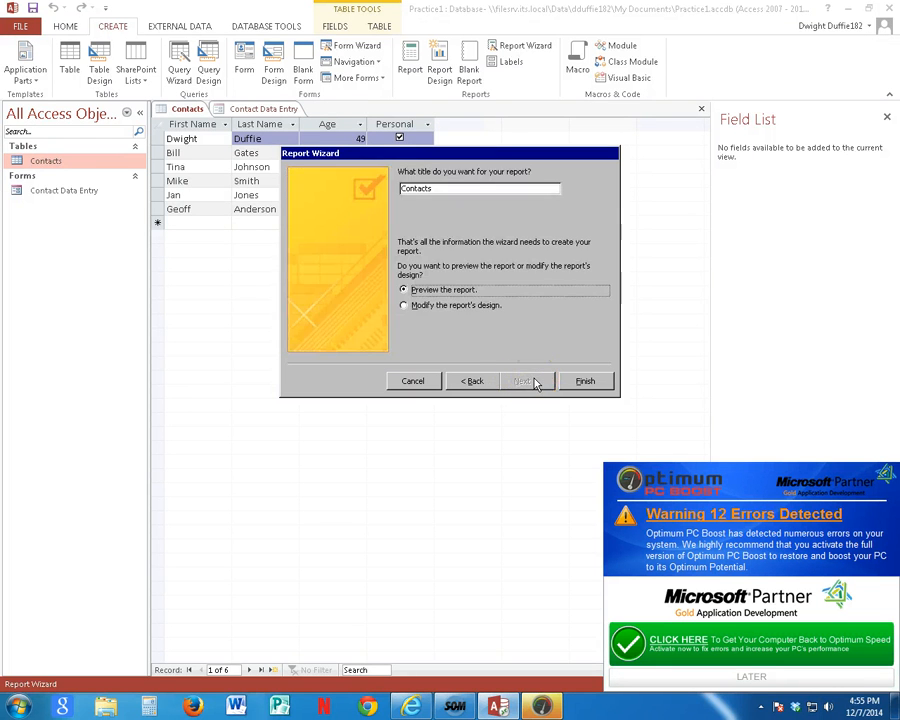
pyautogui.moveTo(358, 188); pyautogui.dragTo(332, 187)
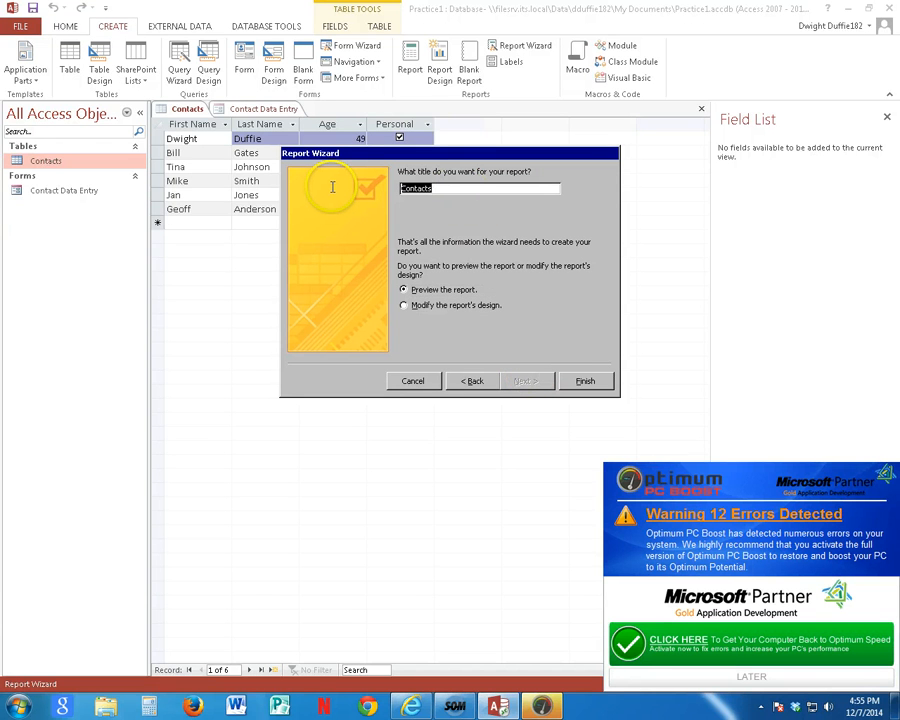
pyautogui.write('Co')
pyautogui.click(575, 380)
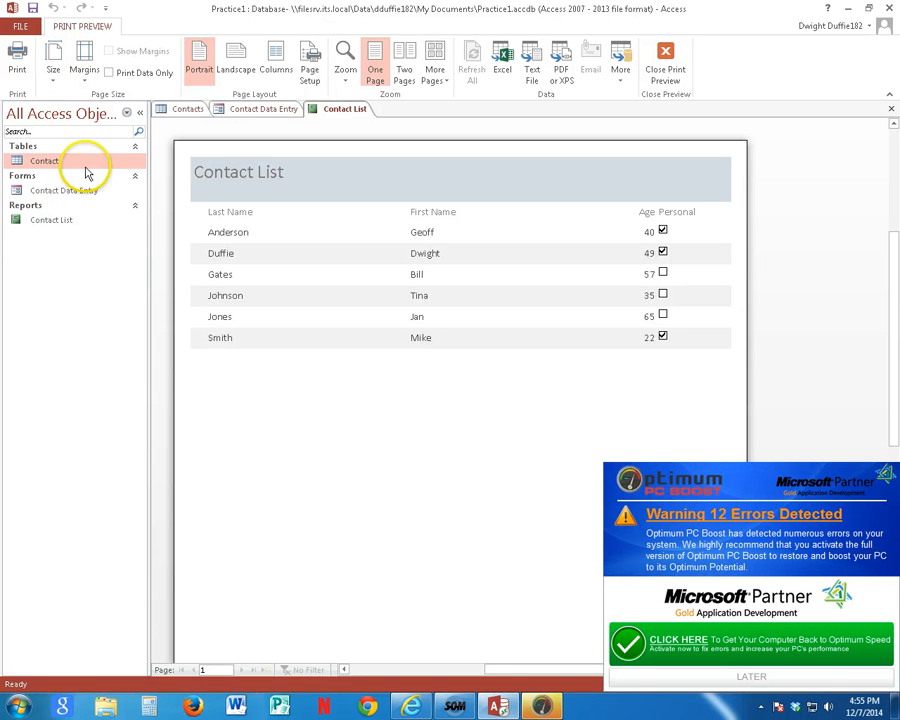
# Step: Leave the report's print preview and close the Contact Data Entry form, the Contact List report and the Contacts table
pyautogui.click(667, 60)
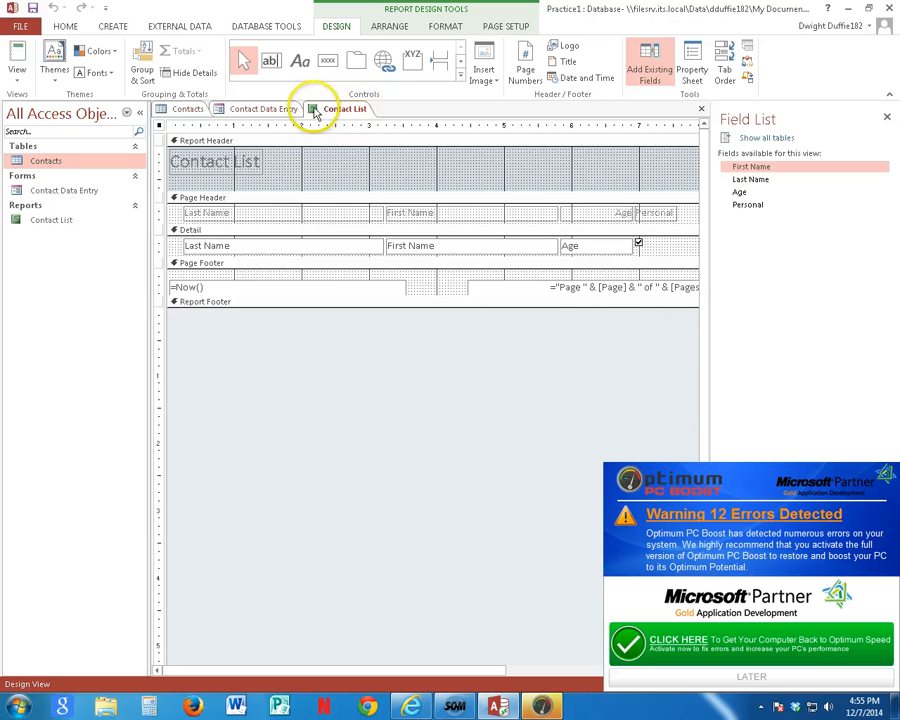
pyautogui.click(255, 110)
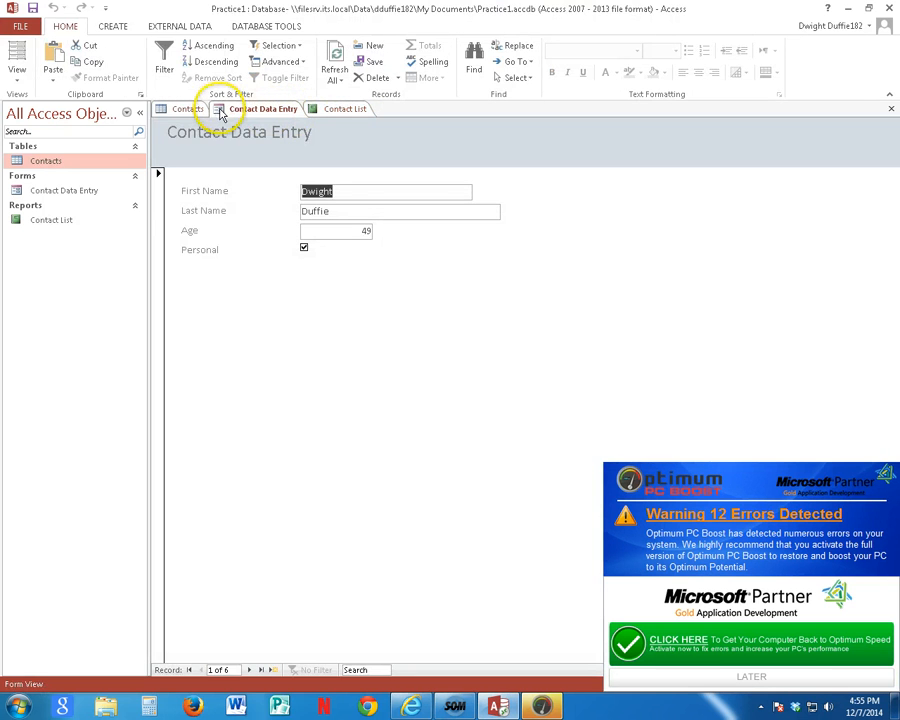
pyautogui.rightClick(248, 110)
pyautogui.click(283, 136)
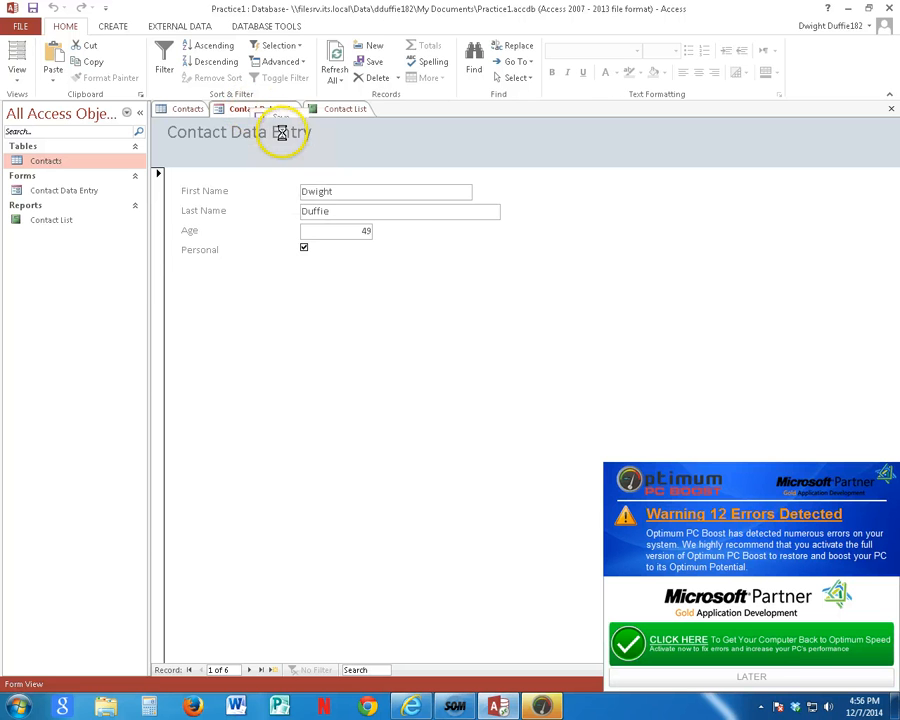
pyautogui.rightClick(255, 113)
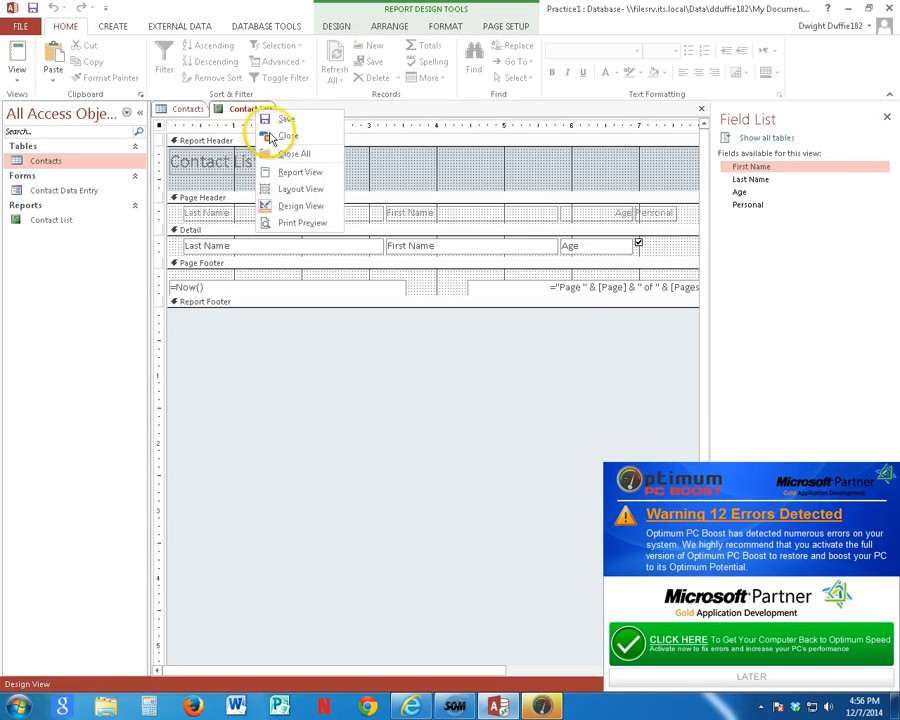
pyautogui.click(280, 137)
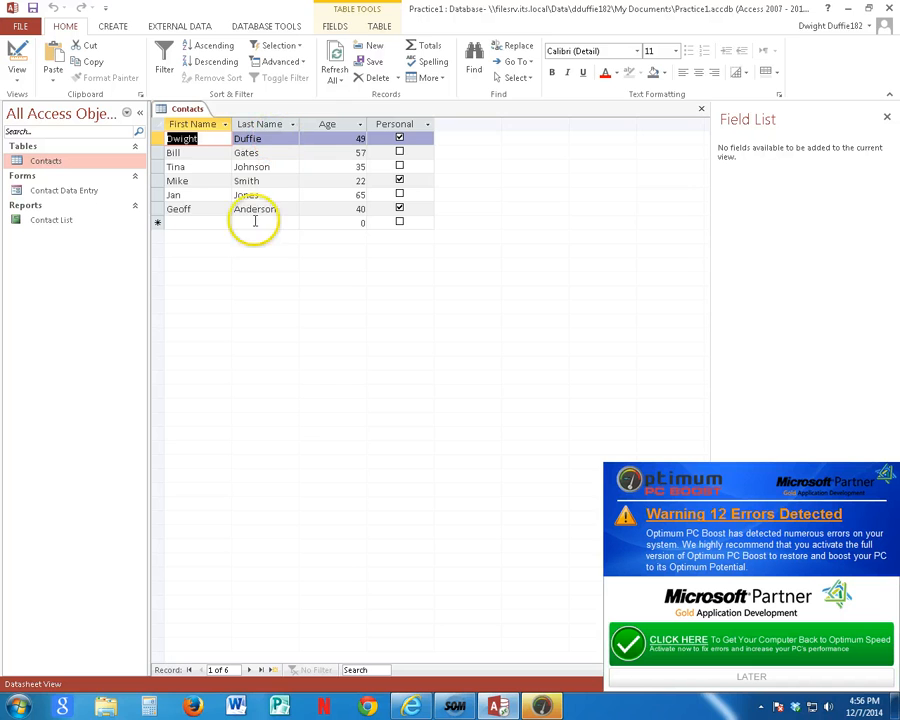
pyautogui.rightClick(187, 113)
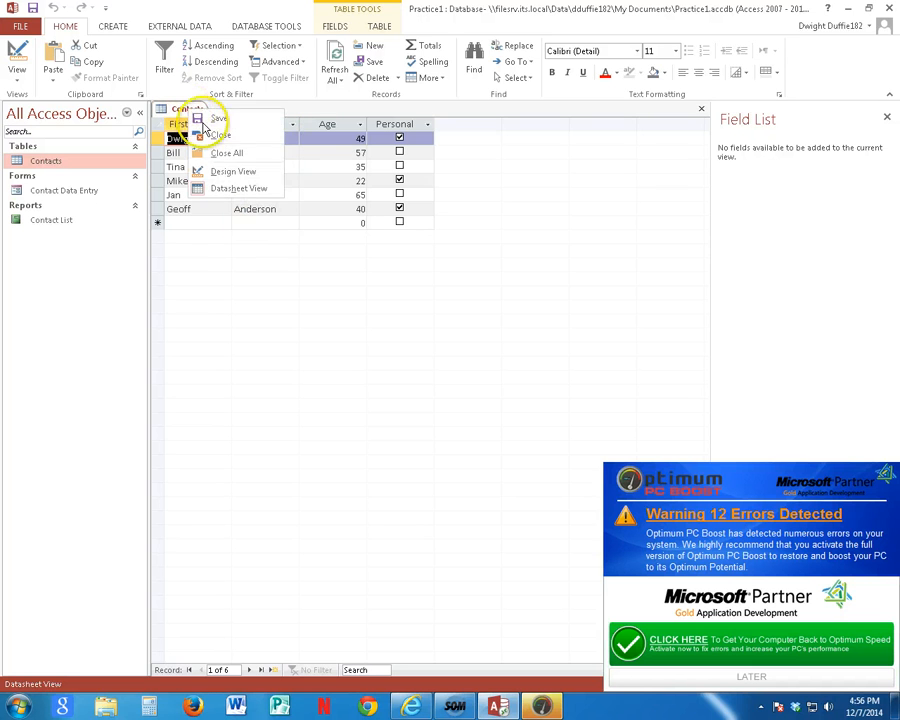
pyautogui.click(209, 133)
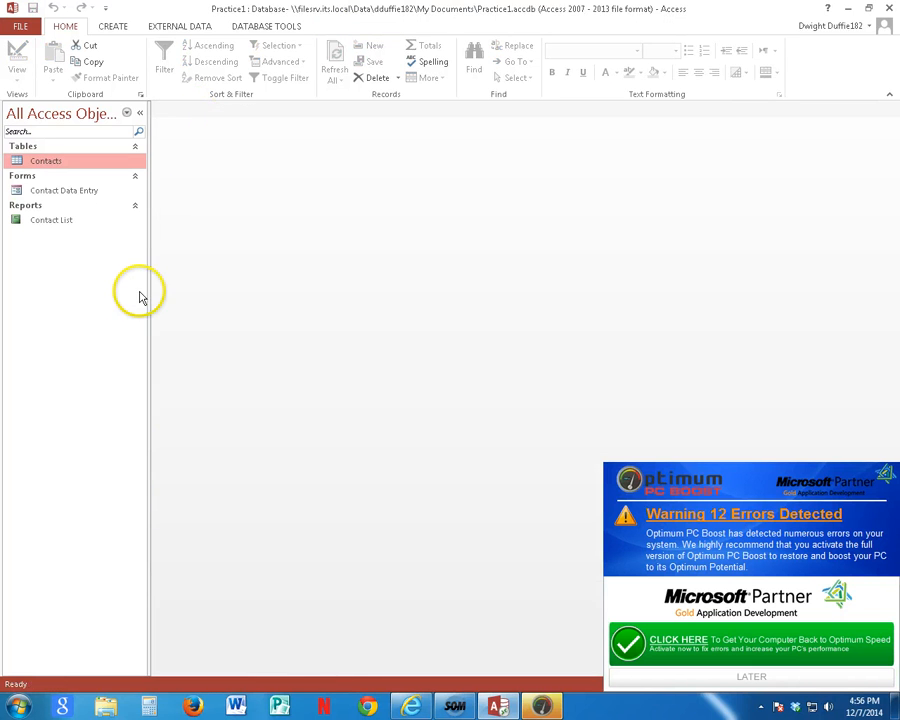
# Step: Open the Contacts table and start a new query in Design view with the Contacts table as its source
pyautogui.doubleClick(48, 162)
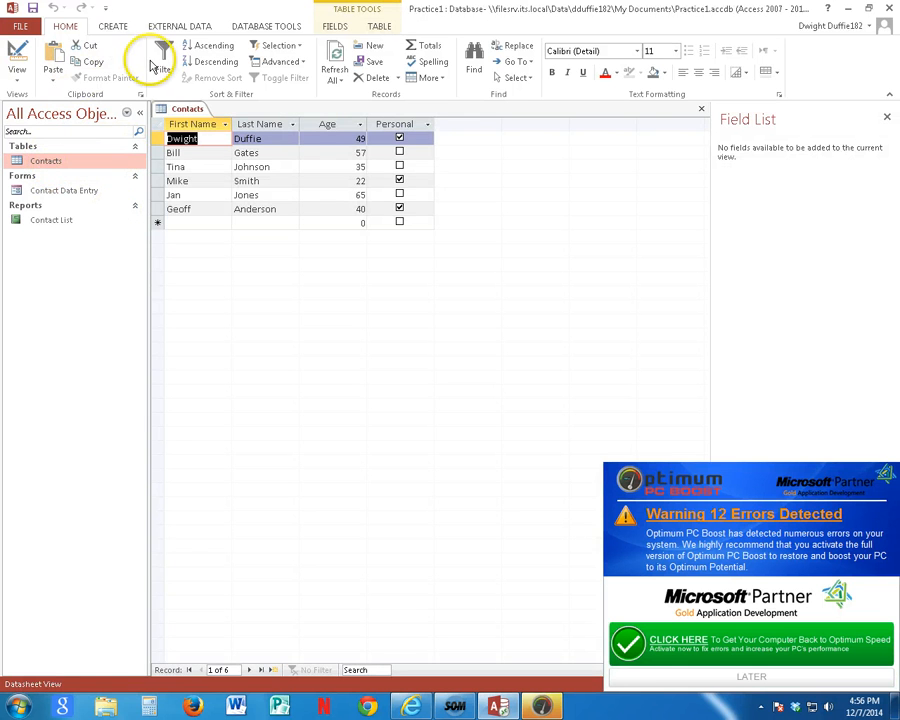
pyautogui.click(112, 26)
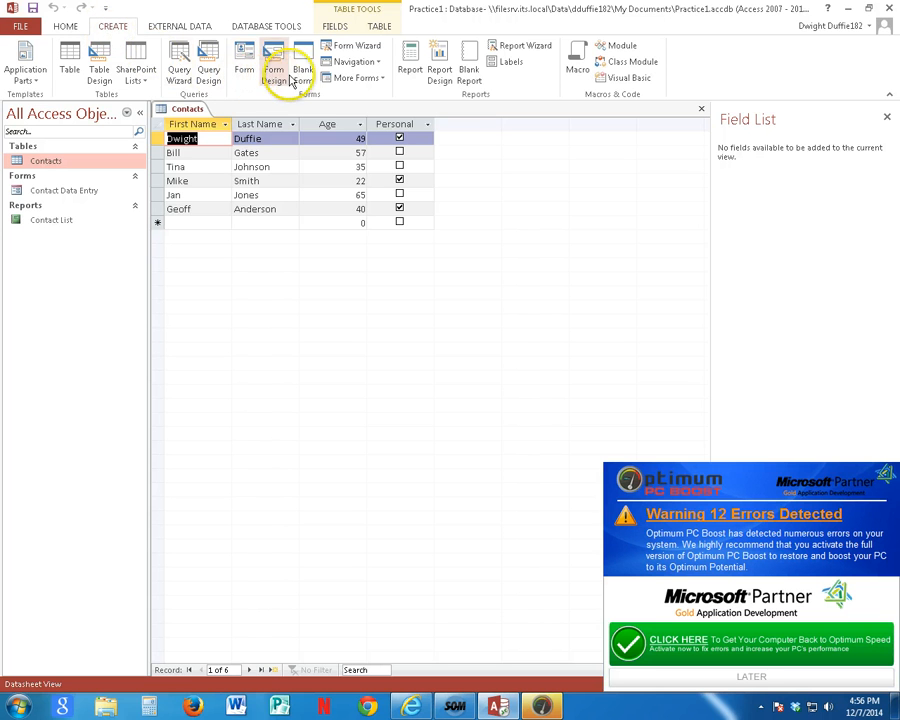
pyautogui.click(211, 72)
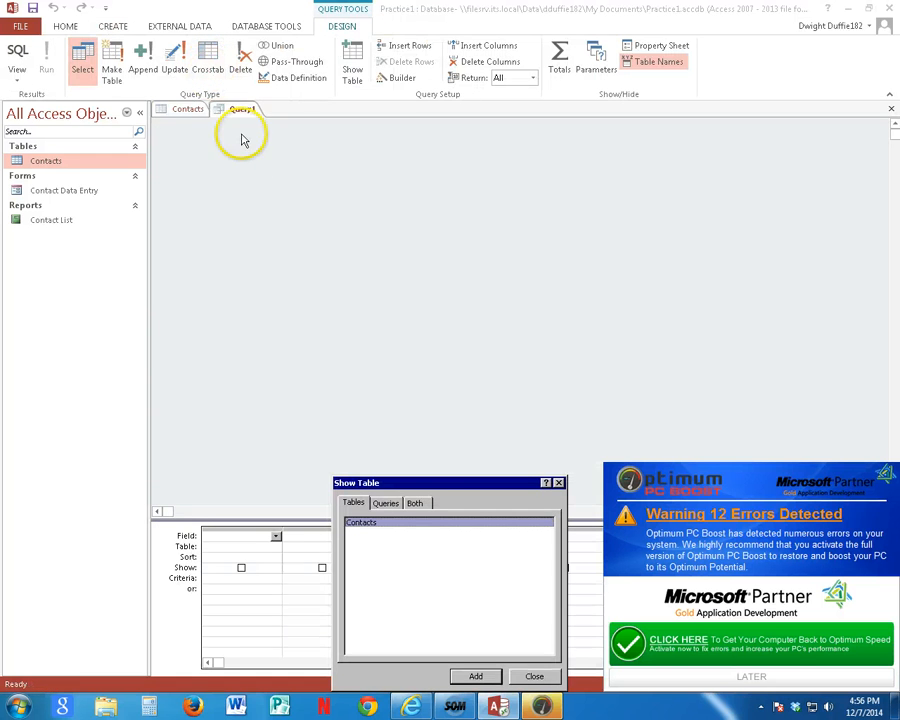
pyautogui.click(476, 677)
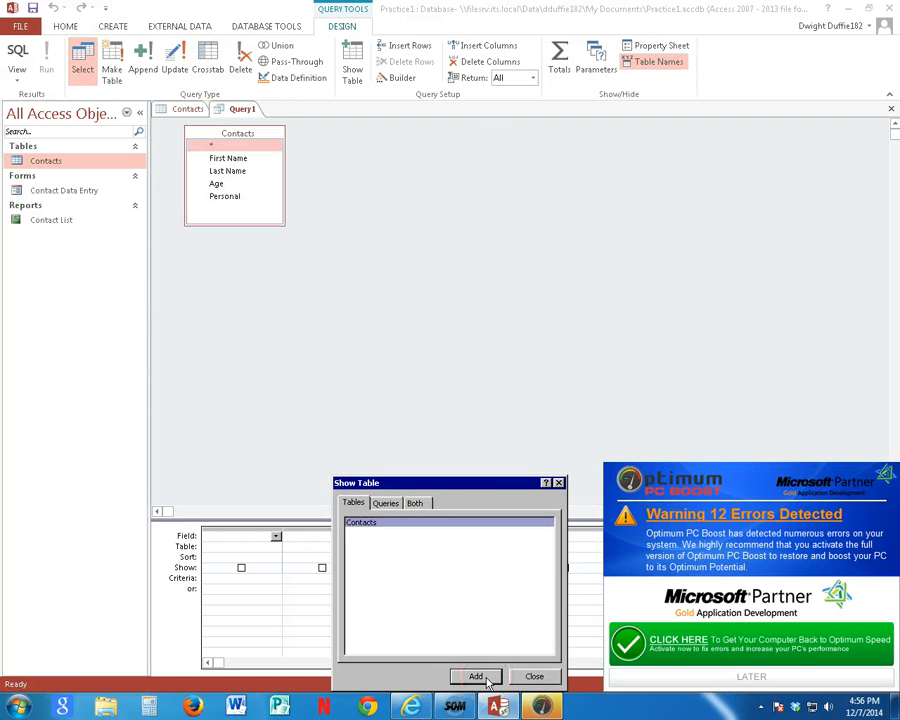
pyautogui.click(558, 483)
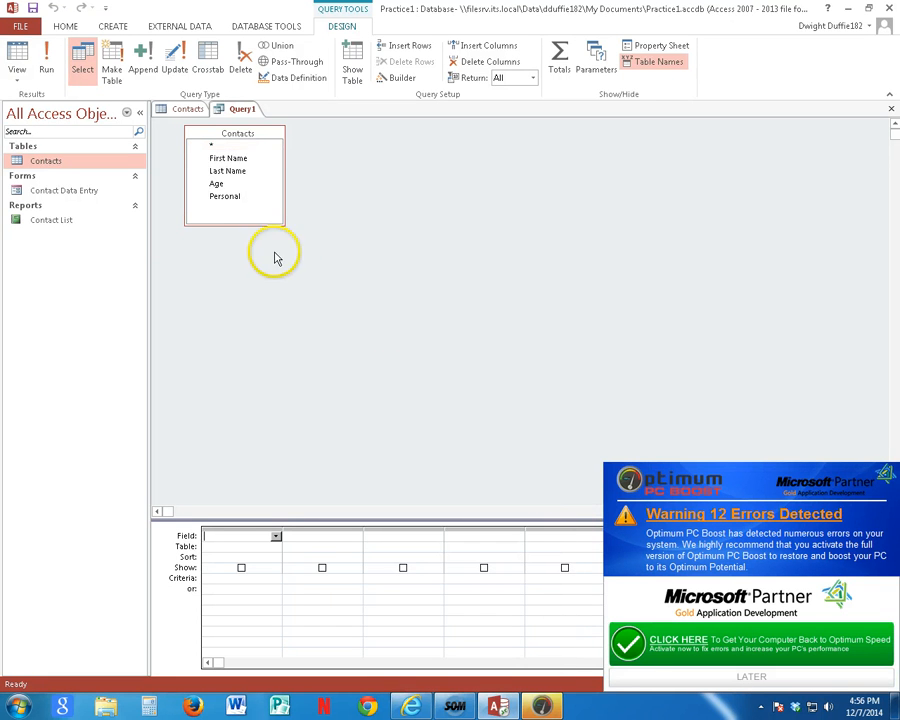
# Step: Add First Name, Last Name and Age to the query grid, and run it with the Age criterion >=55
pyautogui.doubleClick(230, 160)
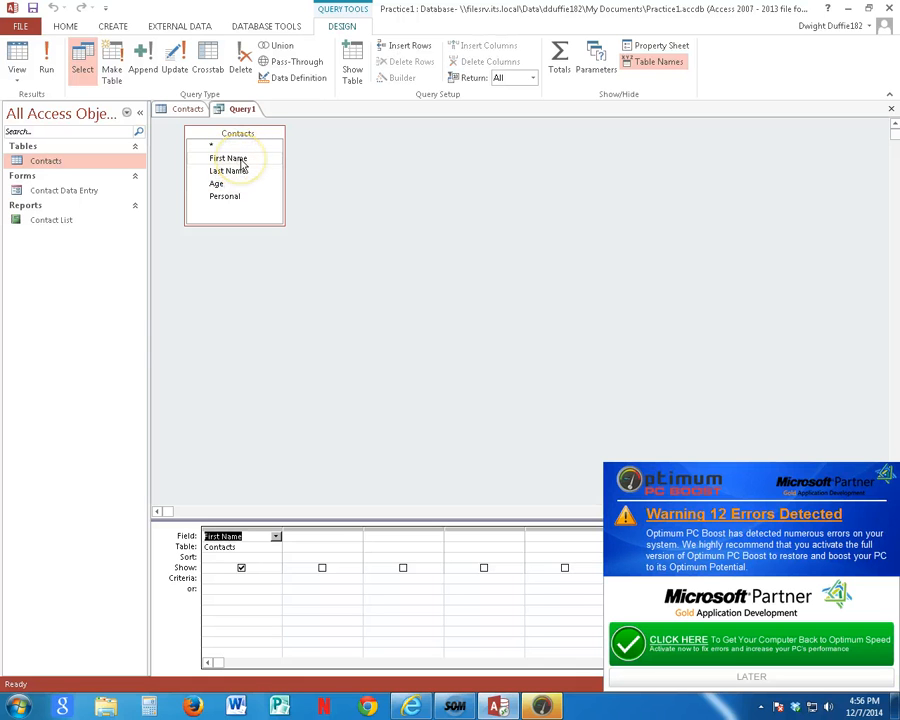
pyautogui.doubleClick(234, 173)
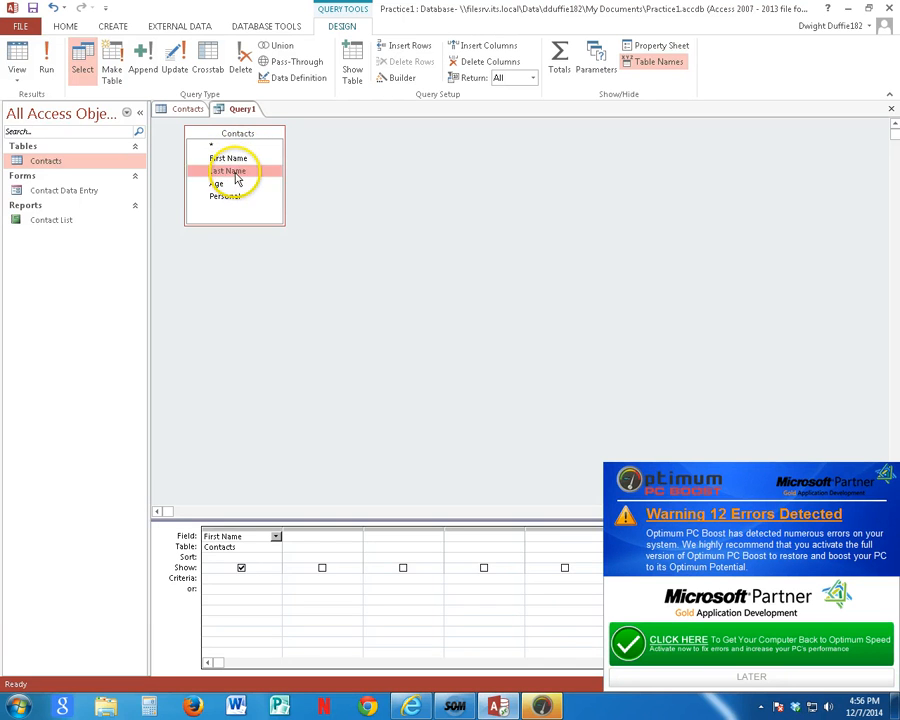
pyautogui.doubleClick(218, 186)
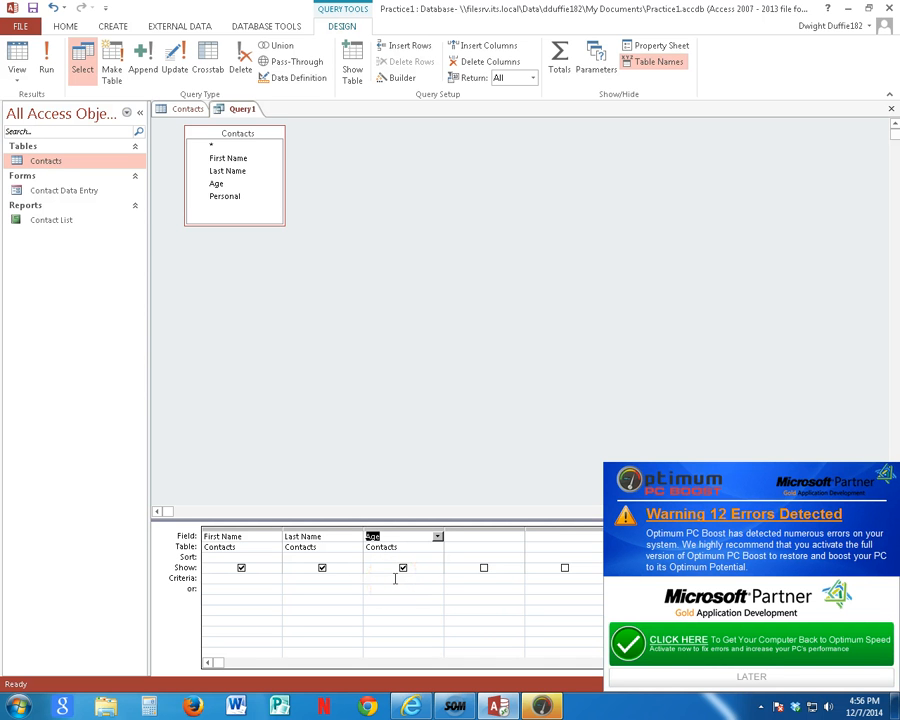
pyautogui.click(395, 579)
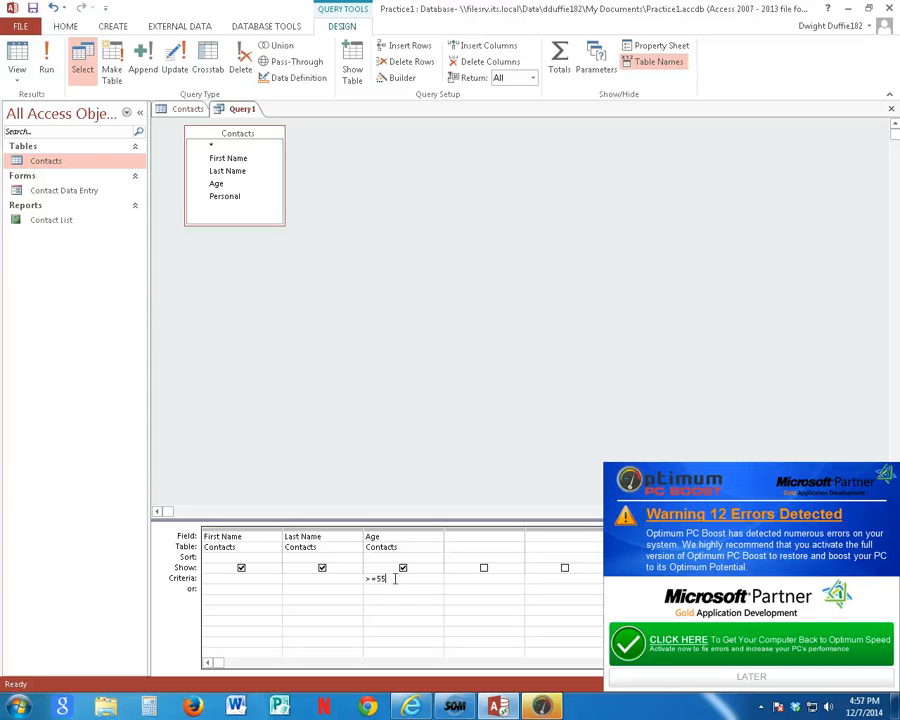
pyautogui.click(52, 67)
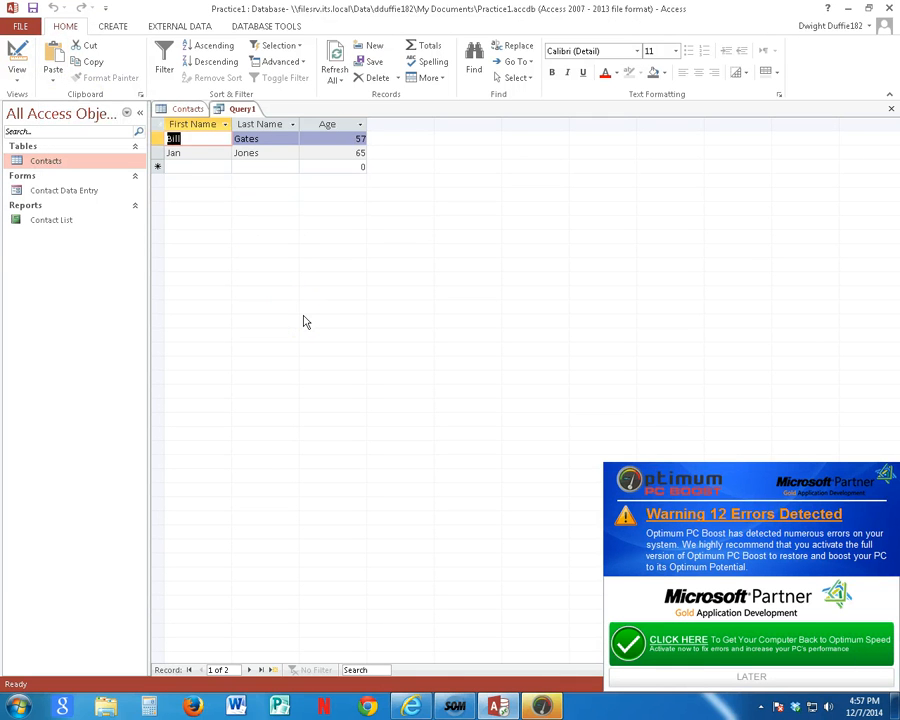
# Step: Save the query under the name Senior Contacts
pyautogui.rightClick(247, 113)
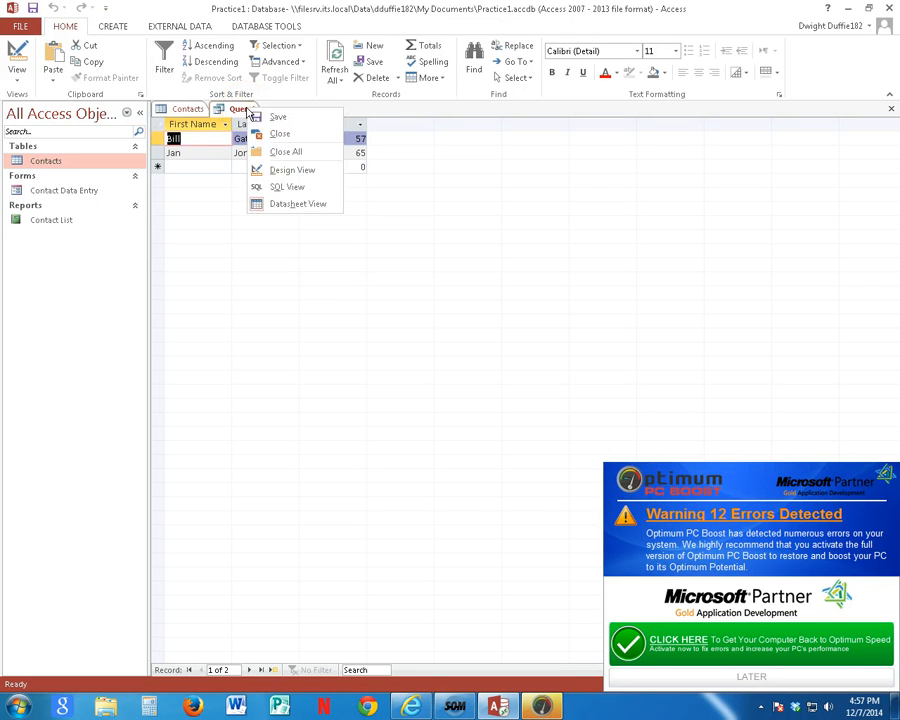
pyautogui.click(276, 118)
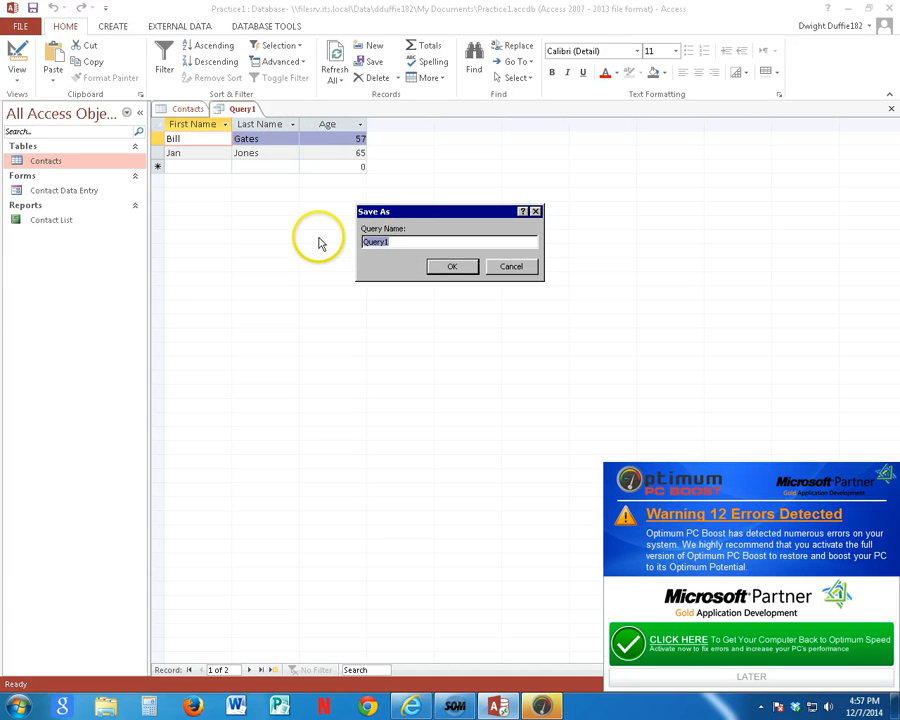
pyautogui.write('Senior Contacts')
pyautogui.click(452, 266)
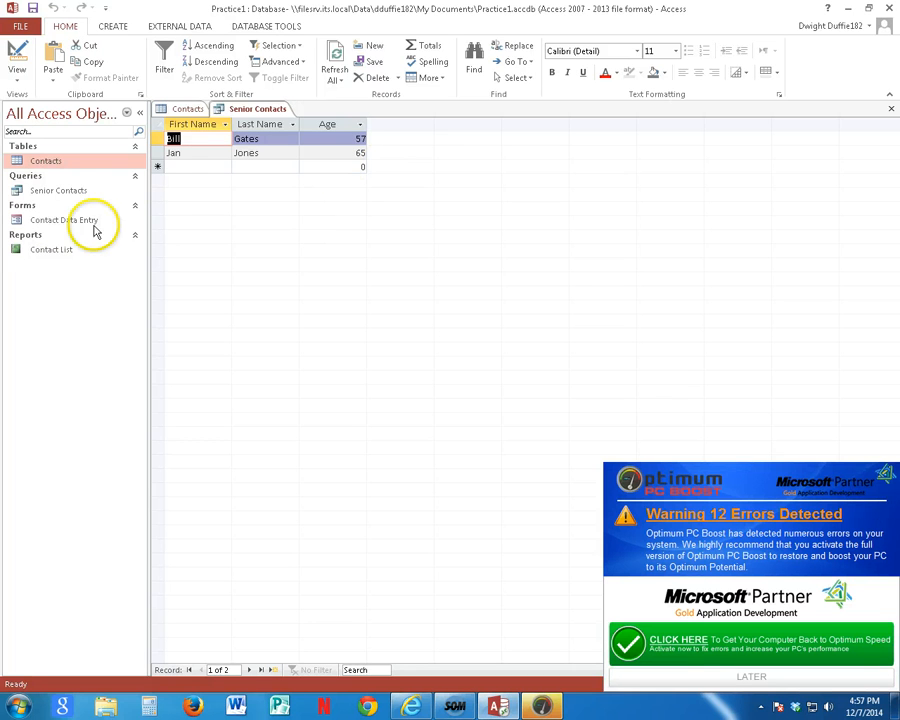
pyautogui.click(62, 189)
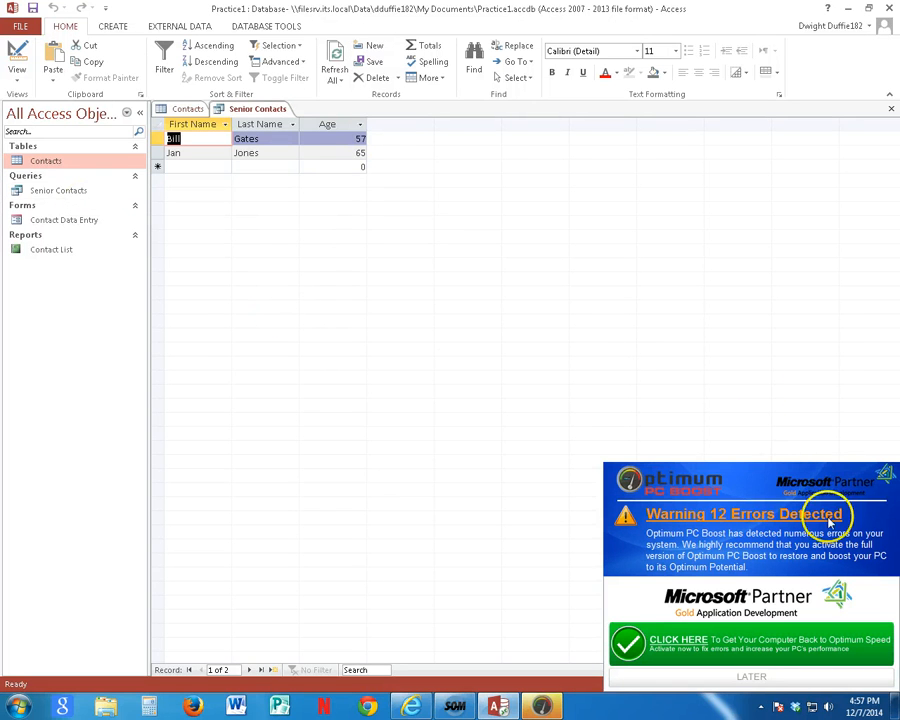
# Step: Dismiss the Optimum PC Boost pop-up for now and close its scan window
pyautogui.click(767, 679)
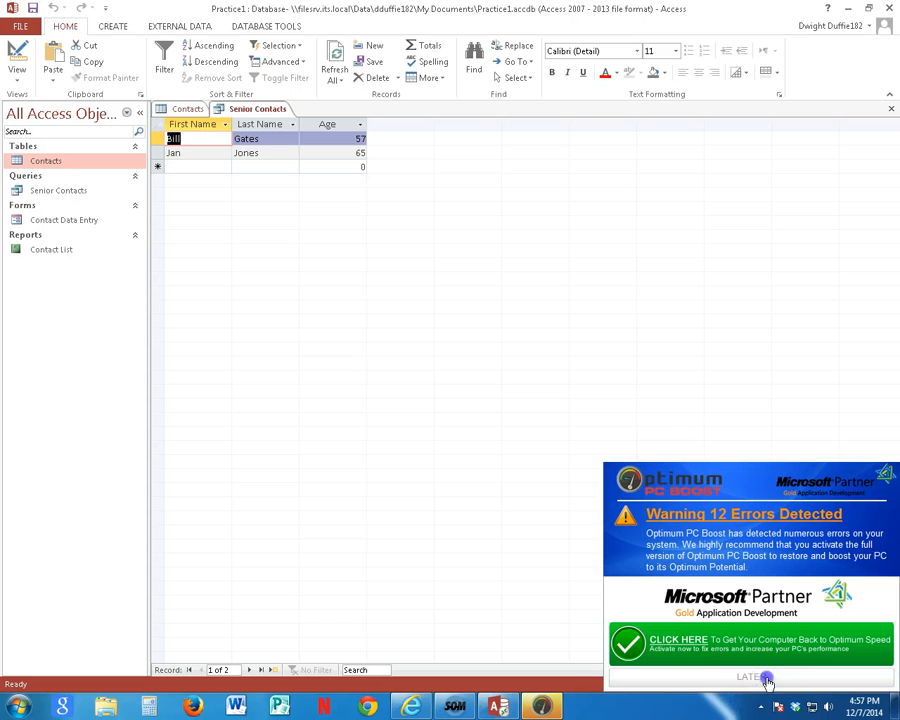
pyautogui.click(748, 122)
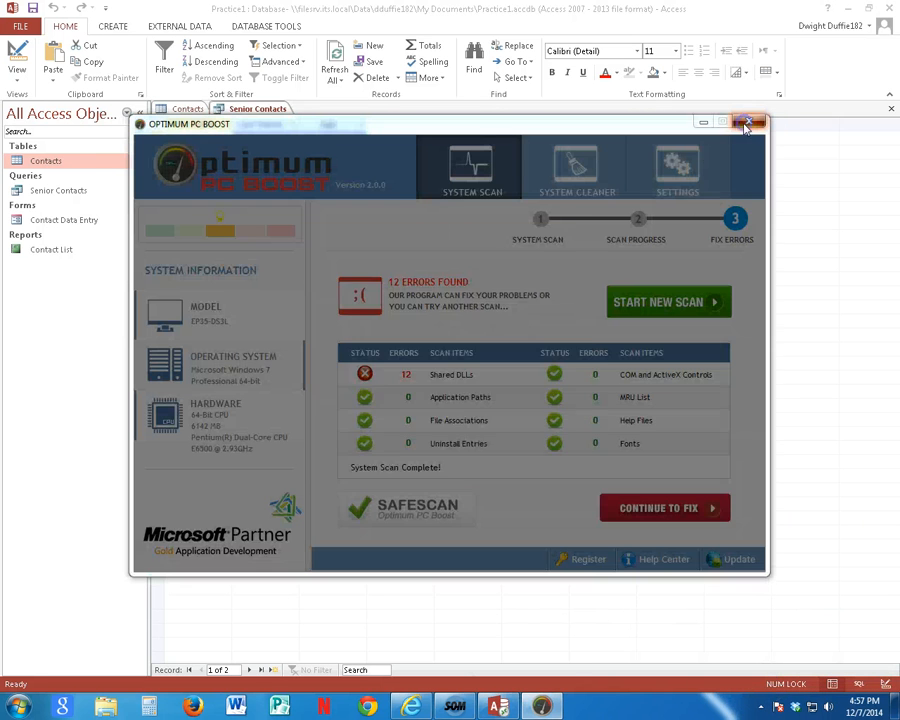
pyautogui.click(325, 405)
pyautogui.click(459, 466)
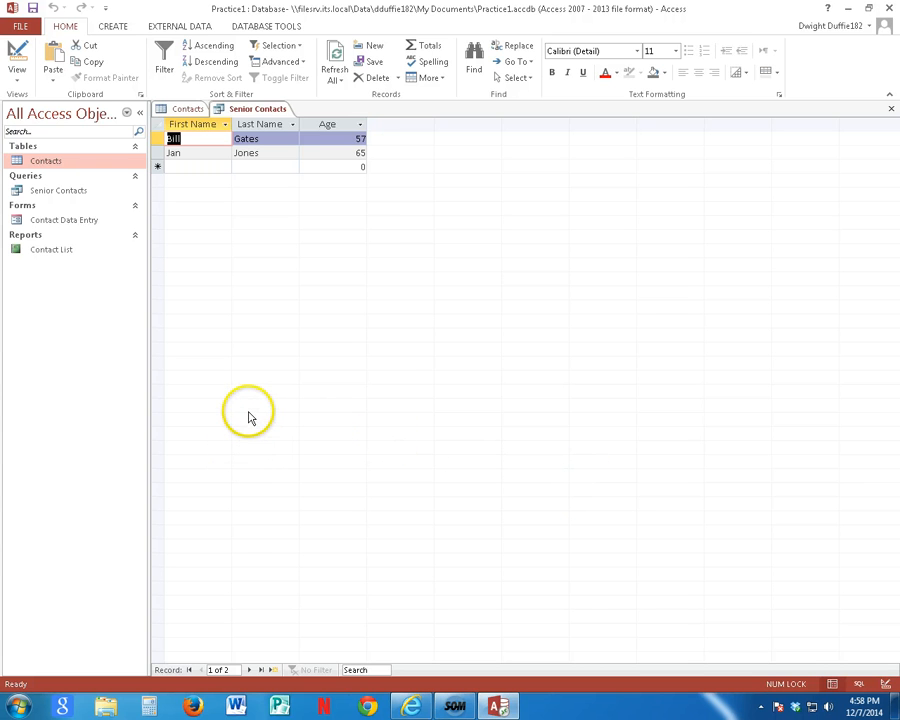
# Step: Save the Practice1 database and exit Access, returning to the RD Web Access page
pyautogui.click(22, 27)
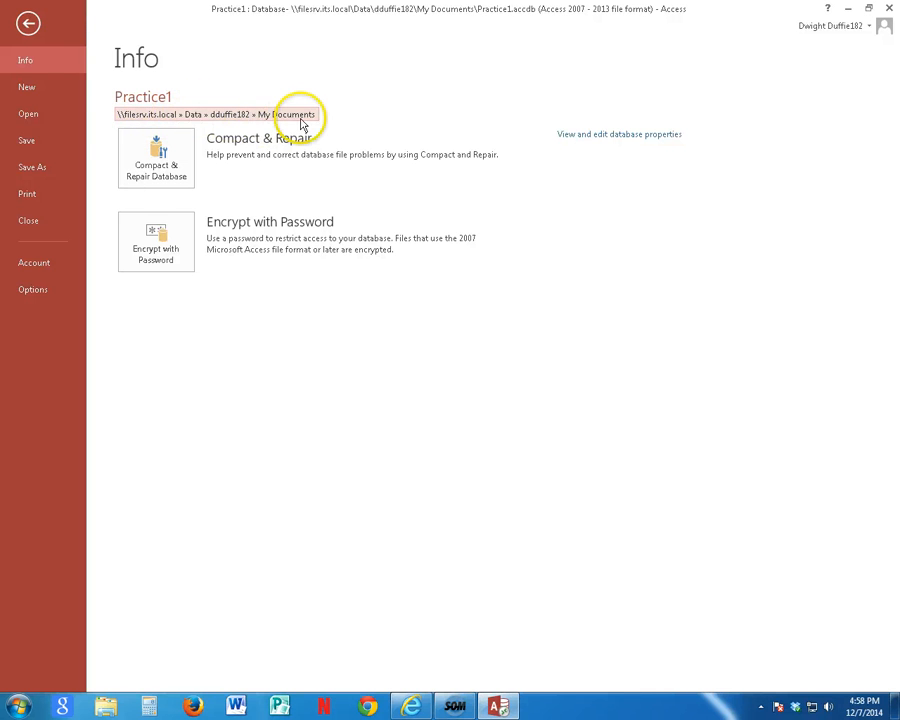
pyautogui.click(30, 141)
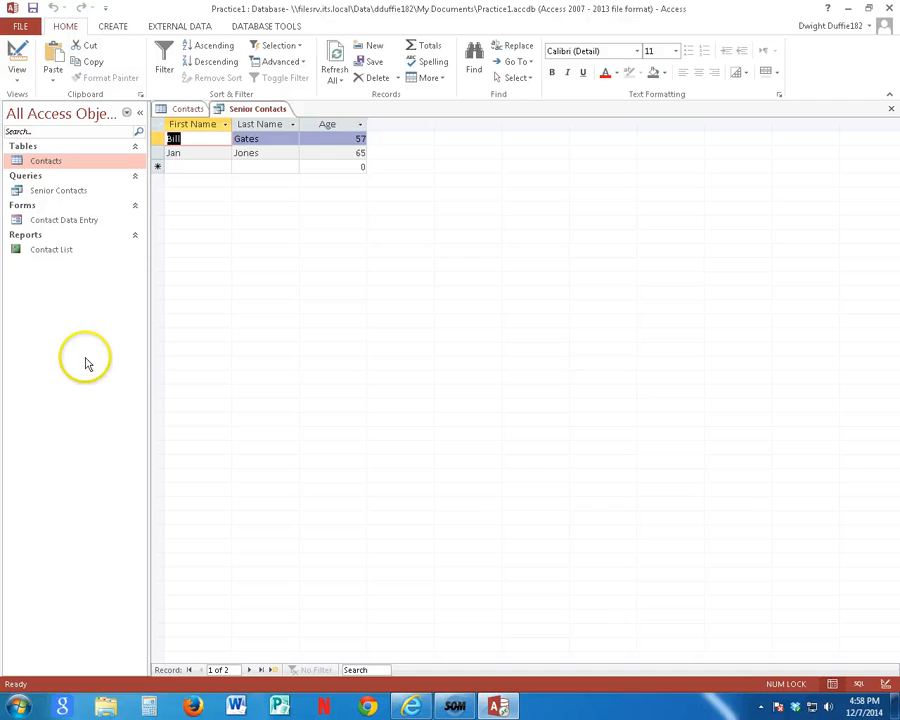
pyautogui.click(890, 10)
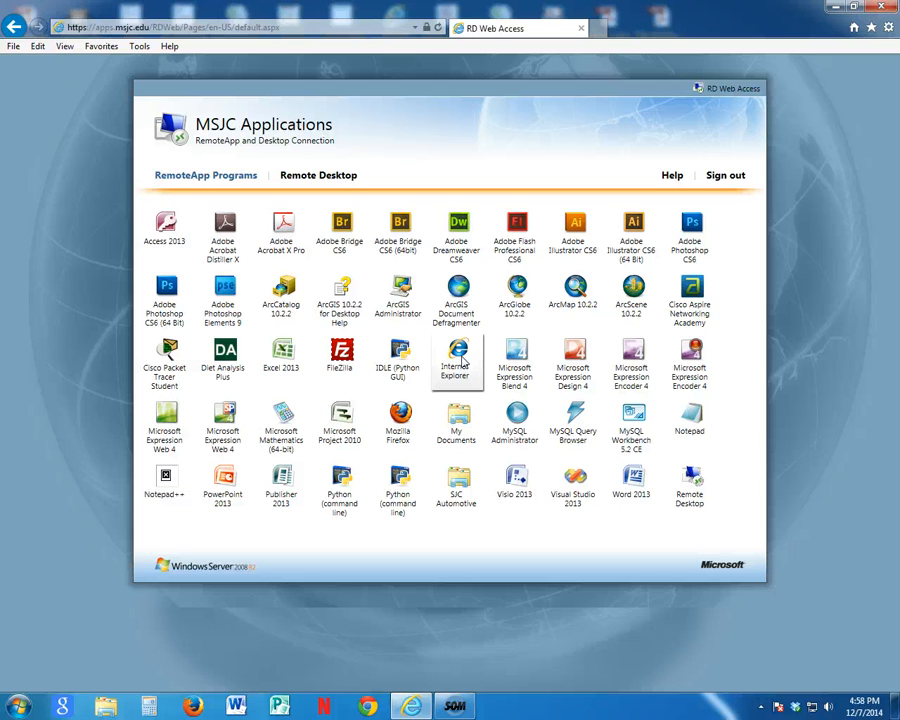
pyautogui.click(399, 425)
pyautogui.click(457, 356)
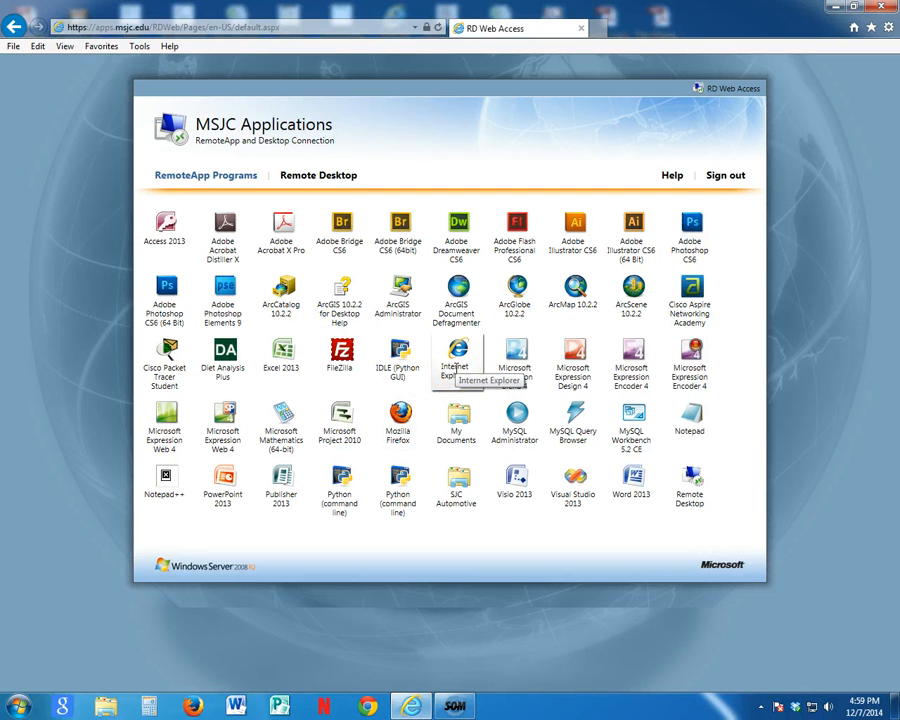
pyautogui.click(456, 410)
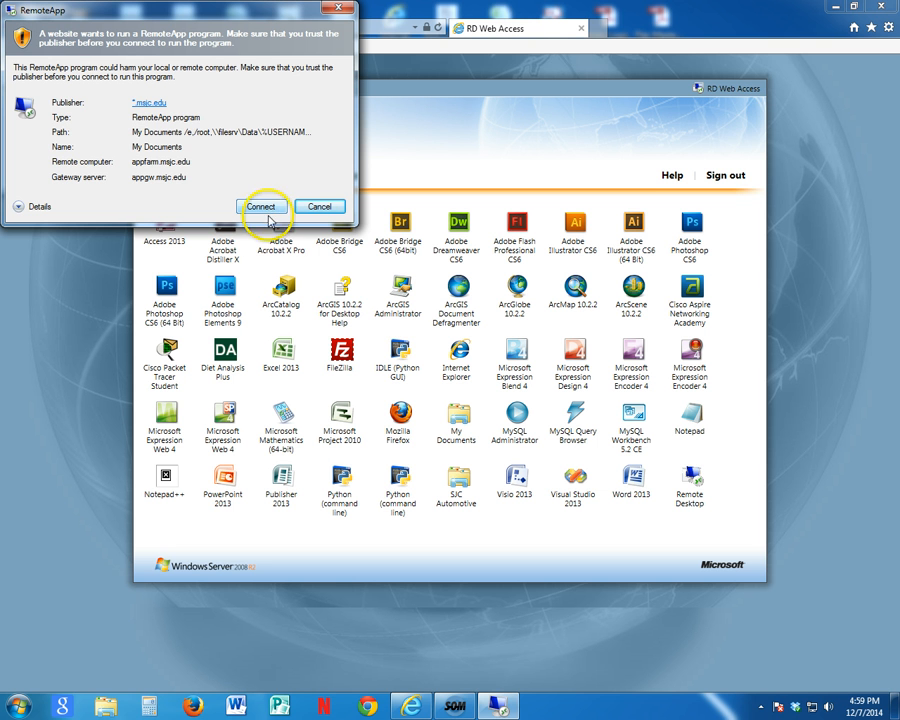
pyautogui.click(320, 206)
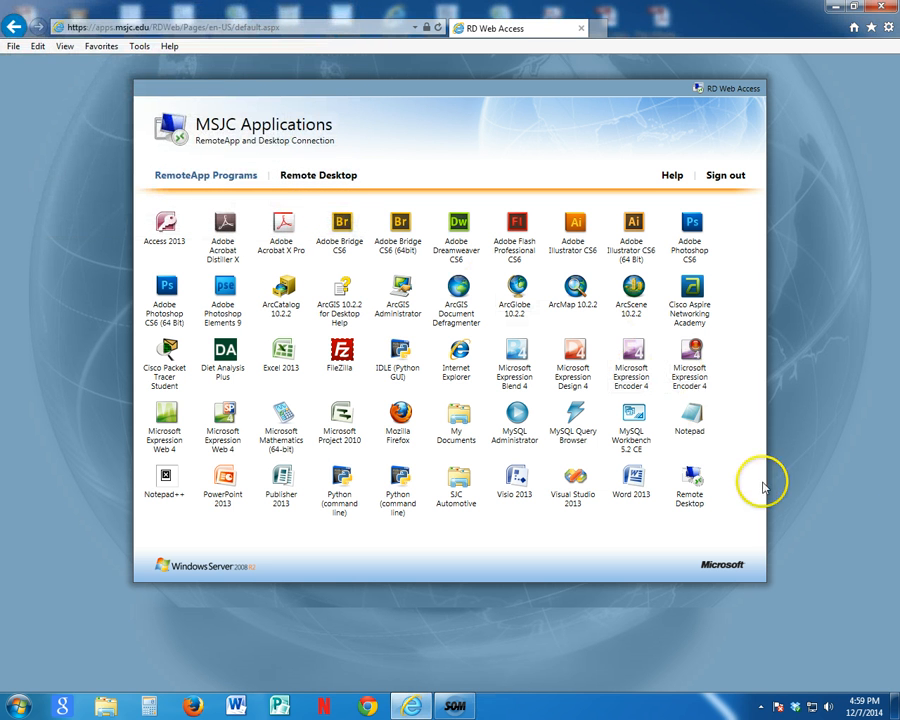